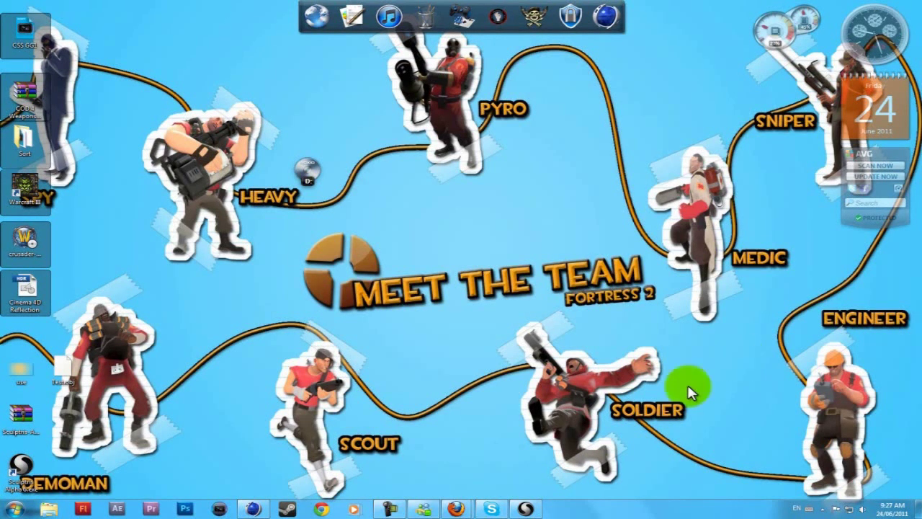
Step: Switch to Sculptris and view the default clay sphere from slightly different angles
click(252, 508)
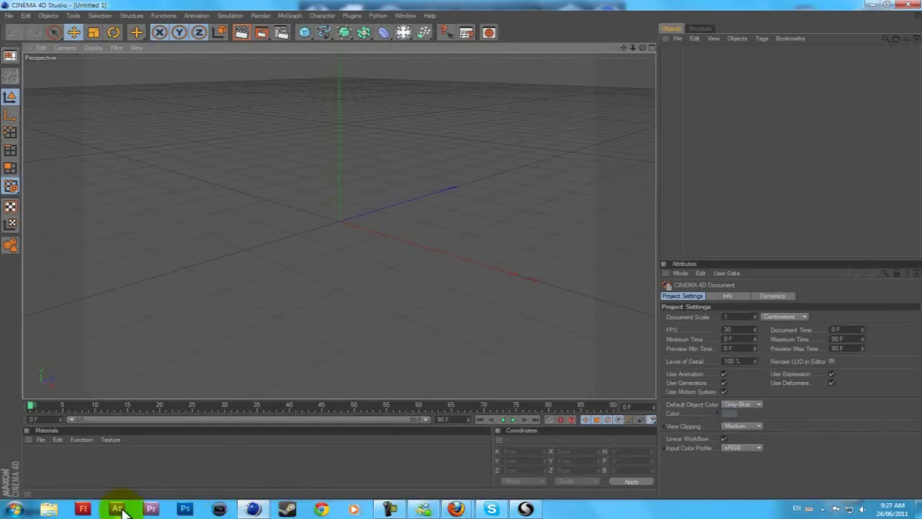
click(526, 509)
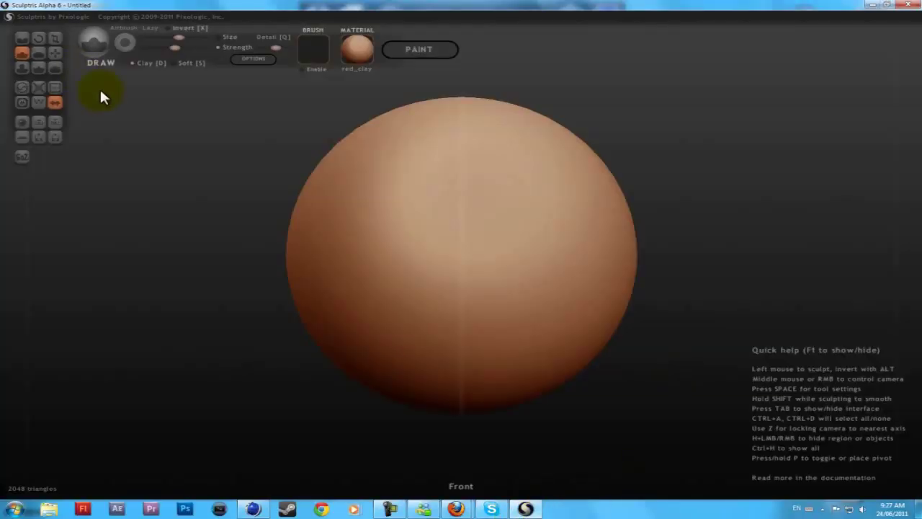
middle_drag(255, 132, 260, 255)
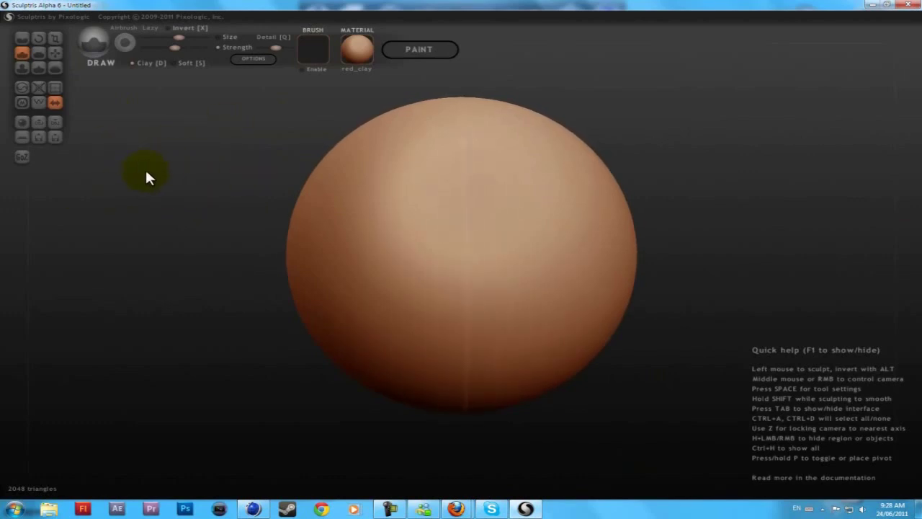
middle_drag(813, 233, 662, 275)
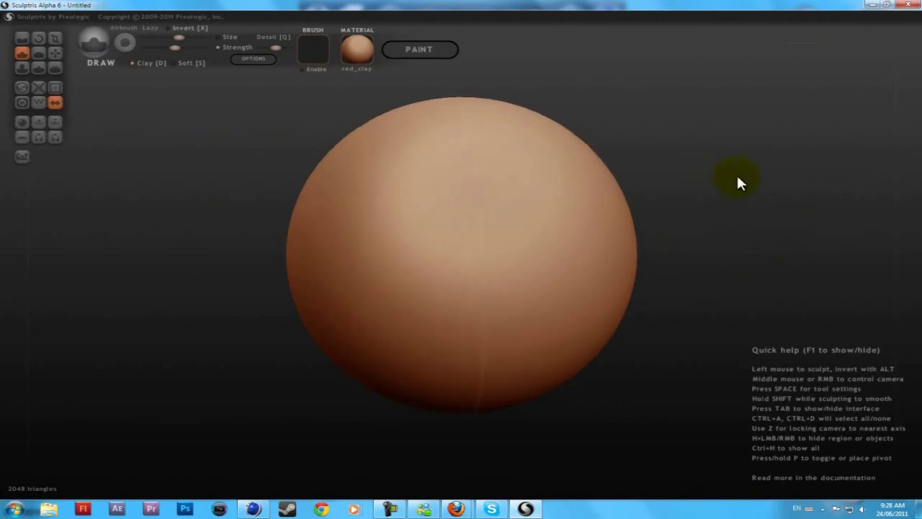
mouse_move(766, 5)
mouse_down()
mouse_move(765, 95)
mouse_move(654, 0)
mouse_up()
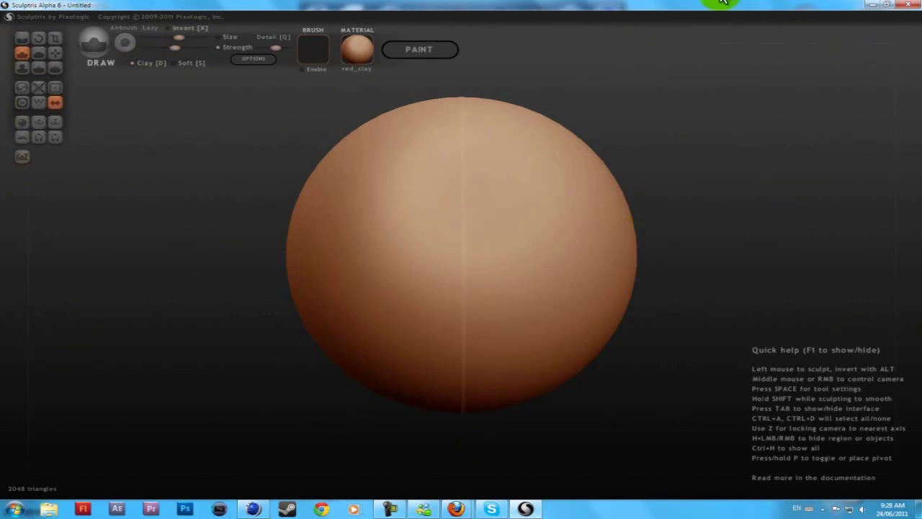
click(274, 37)
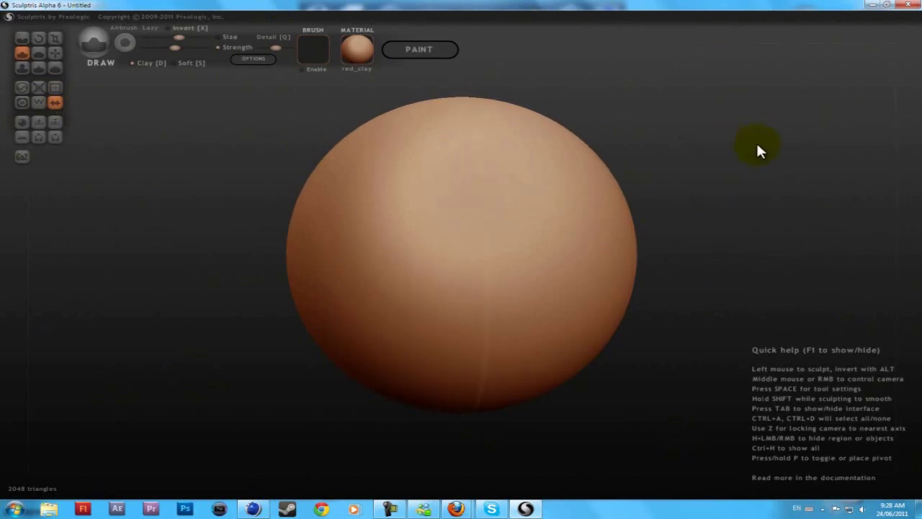
Step: Try symmetrical Draw brush strokes on the red clay sphere and undo them
mouse_move(525, 197)
mouse_down()
mouse_move(596, 188)
mouse_move(536, 274)
mouse_move(524, 240)
mouse_move(533, 208)
mouse_move(616, 180)
mouse_up()
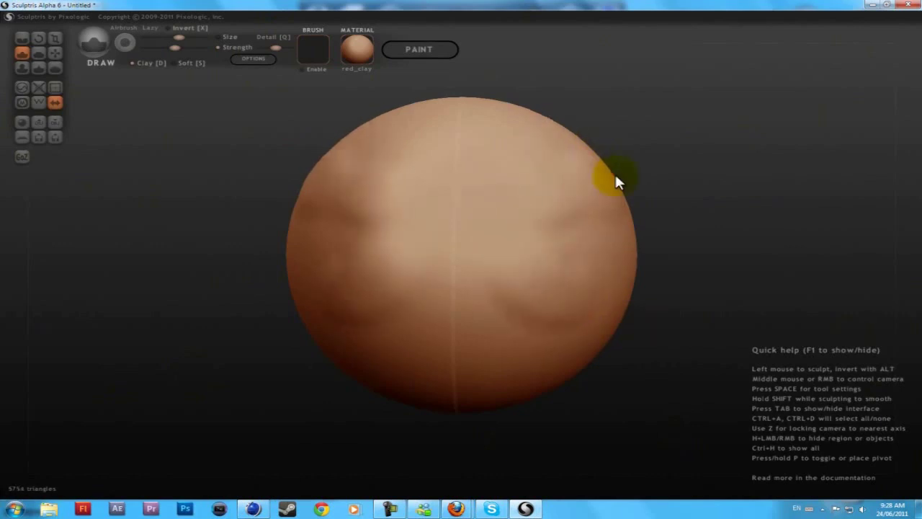
key(ctrl+z)
key(ctrl+z)
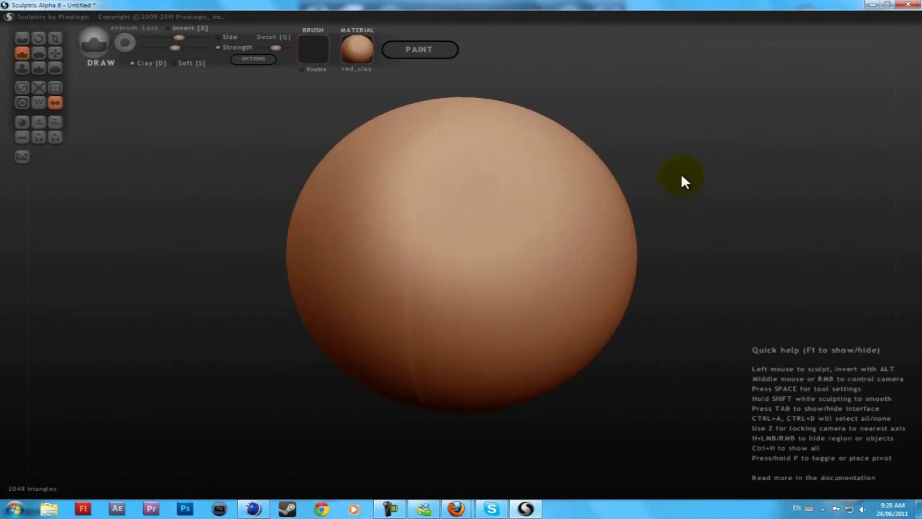
Step: Preview the sphere with the JG_Drink01 material and with the normals material
click(358, 50)
click(562, 201)
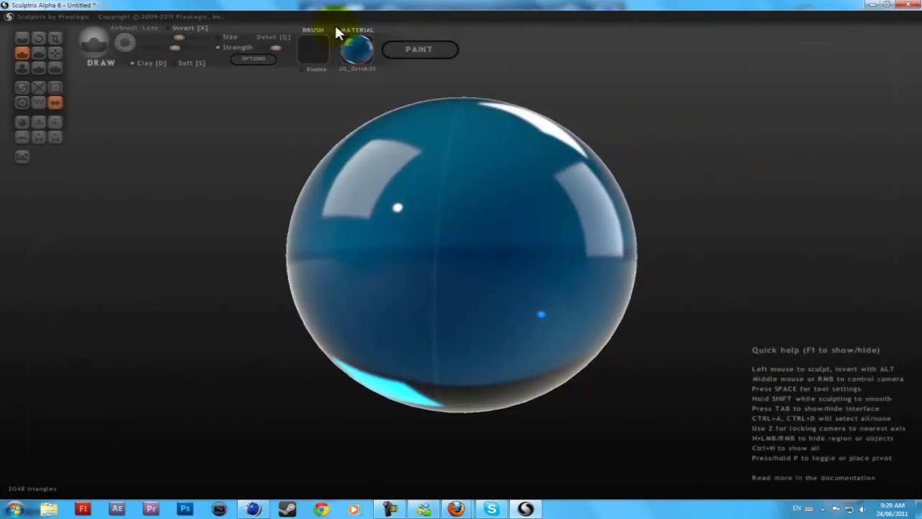
click(358, 51)
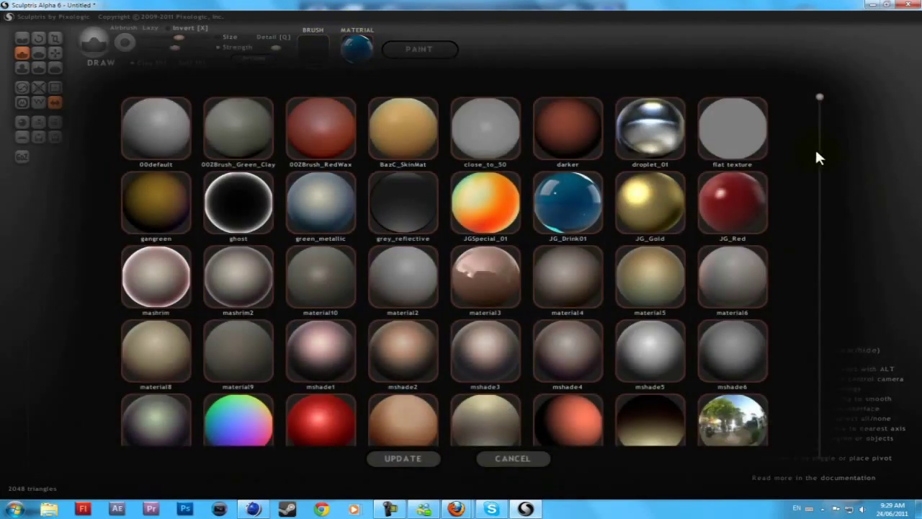
scroll(819, 126, down, 1)
scroll(855, 497, down, 3)
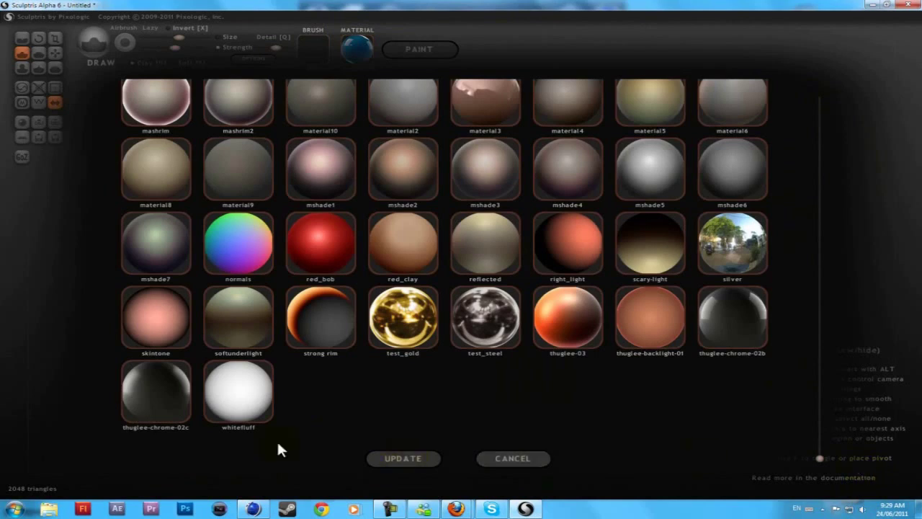
click(231, 247)
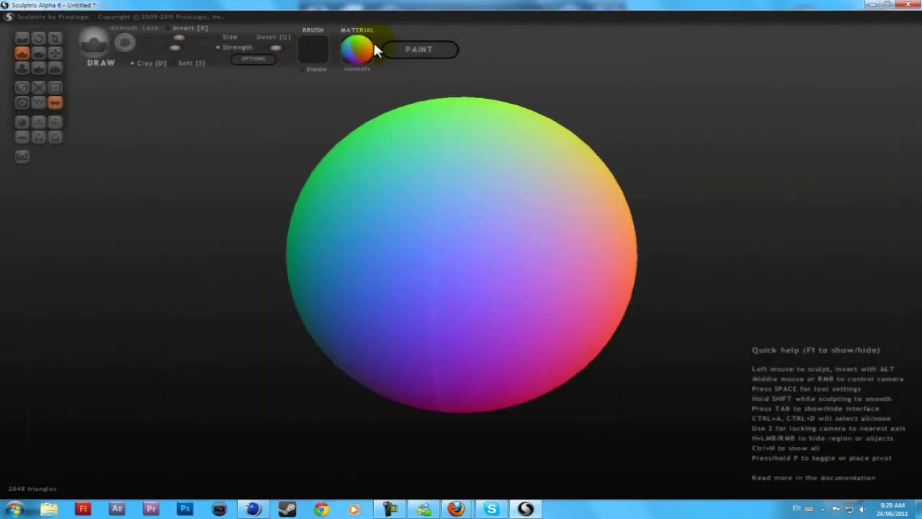
Step: Set the sphere's material to 00default
click(355, 54)
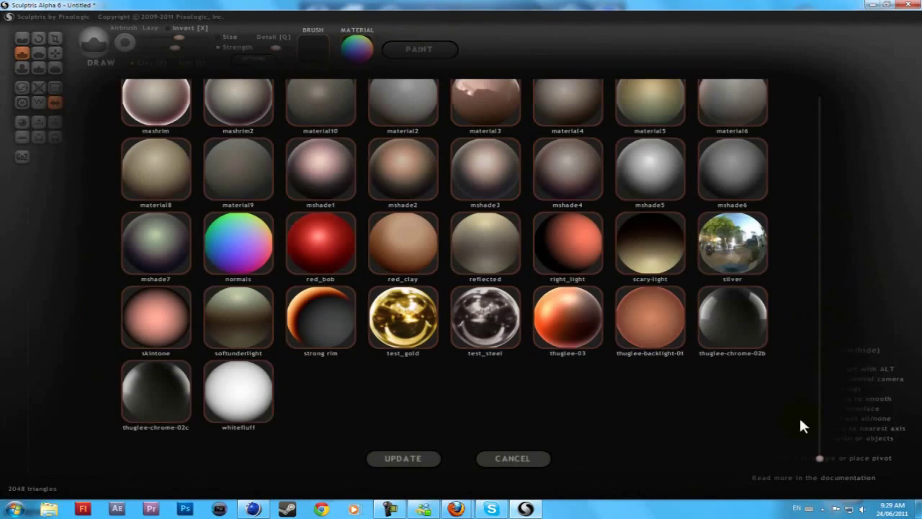
drag(819, 458, 819, 98)
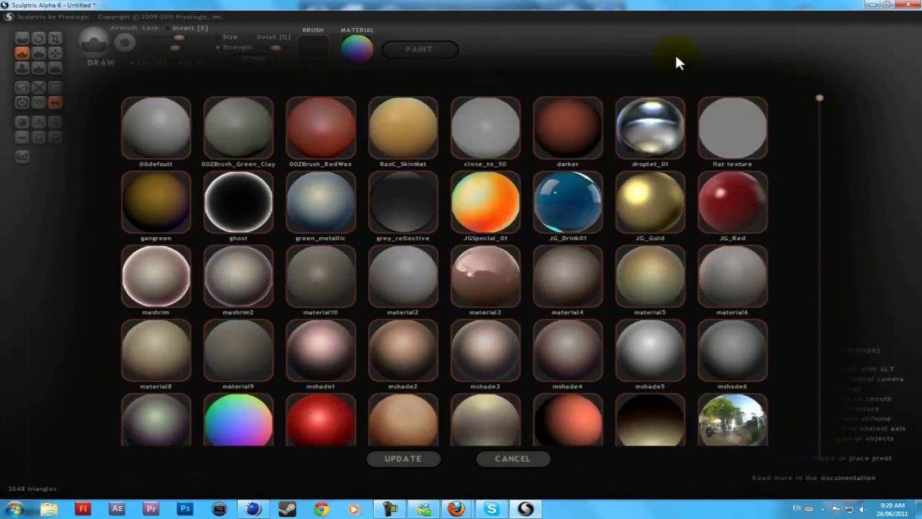
click(176, 129)
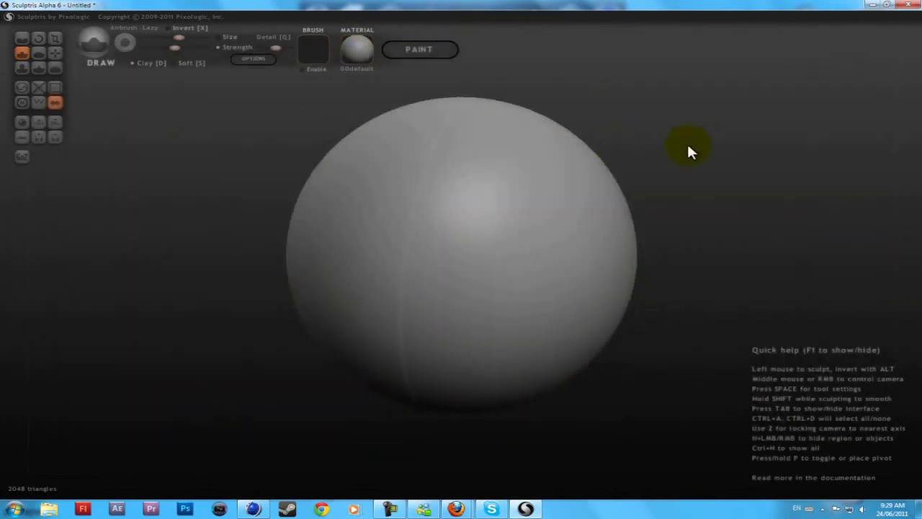
Step: Try a few Crease brush strokes across the sphere's front and undo them
click(23, 40)
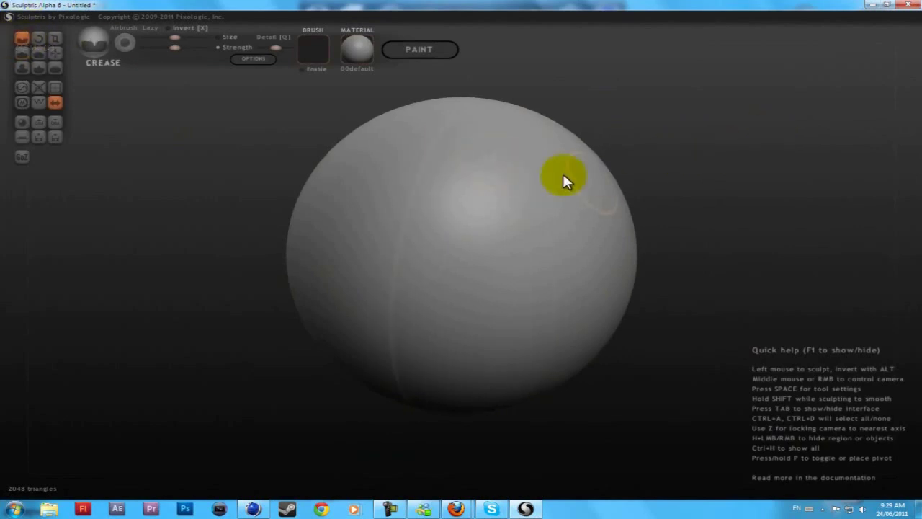
mouse_move(502, 166)
mouse_down()
mouse_move(469, 237)
mouse_move(447, 333)
mouse_up()
drag(476, 216, 492, 171)
right_drag(710, 124, 659, 109)
key(ctrl+z)
key(ctrl+z)
Step: Try creasing symmetrical eyebrow-like arcs and a curved mouth into the sphere, and undo both creases
mouse_move(459, 187)
mouse_down()
mouse_move(439, 190)
mouse_move(561, 206)
mouse_up()
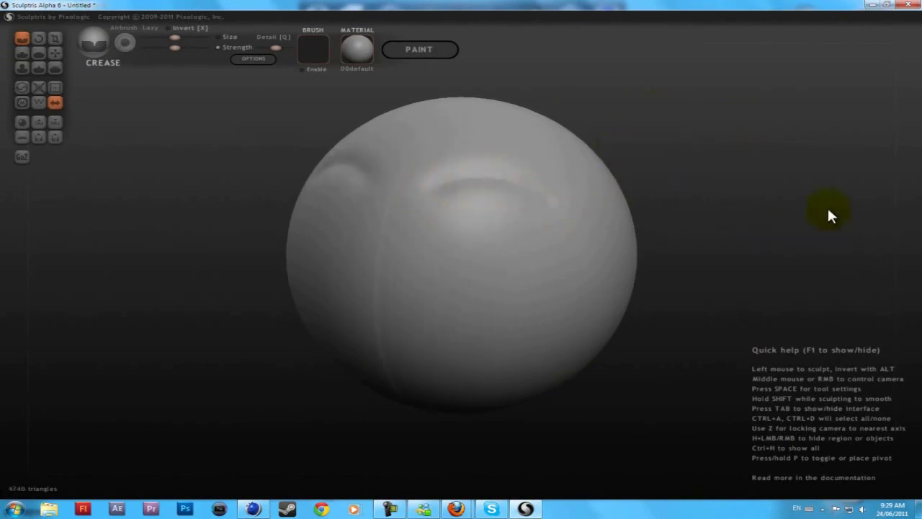
drag(322, 288, 469, 313)
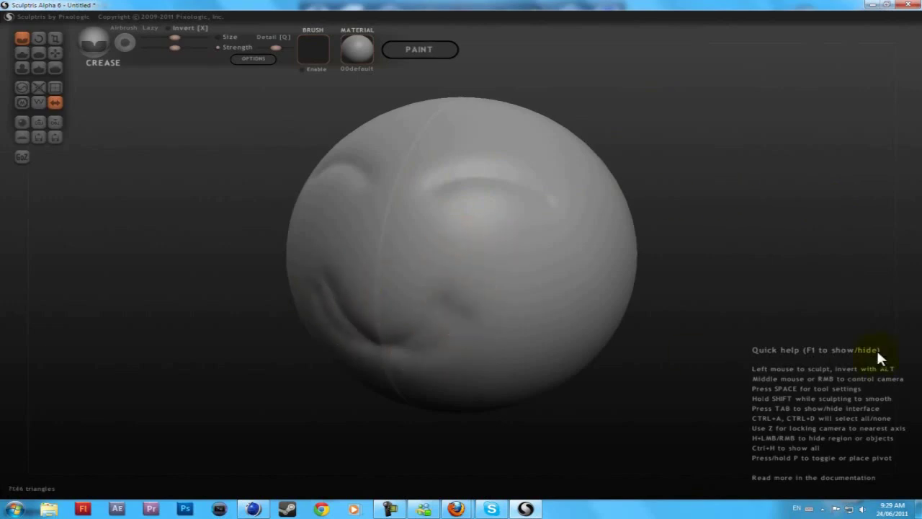
key(z)
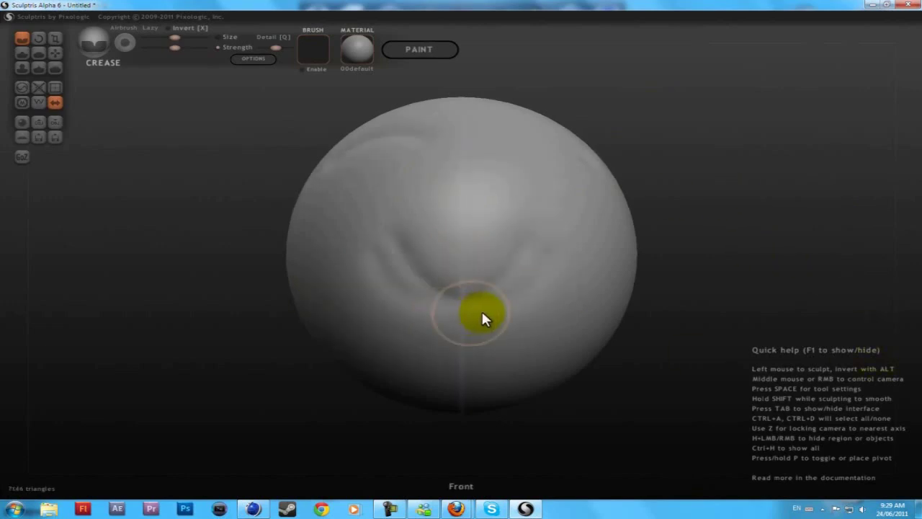
key(ctrl+z)
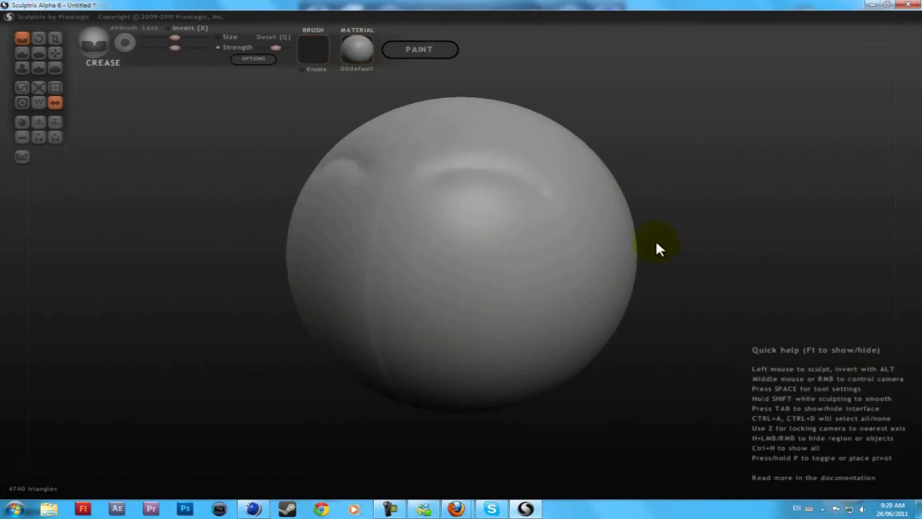
mouse_move(655, 239)
mouse_down()
mouse_move(709, 248)
mouse_move(698, 259)
mouse_up()
key(ctrl+z)
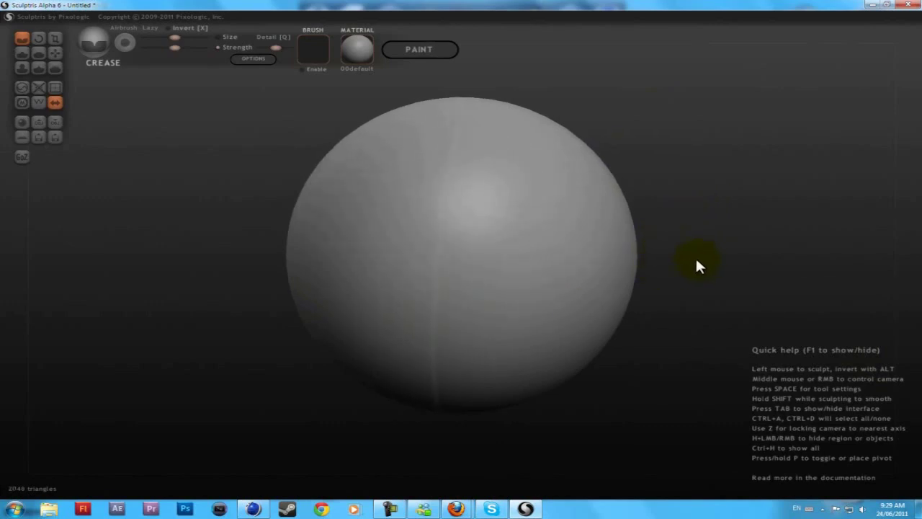
Step: Scale the whole sphere down and back up in global mode, leaving it slightly smaller than its original size
key(e)
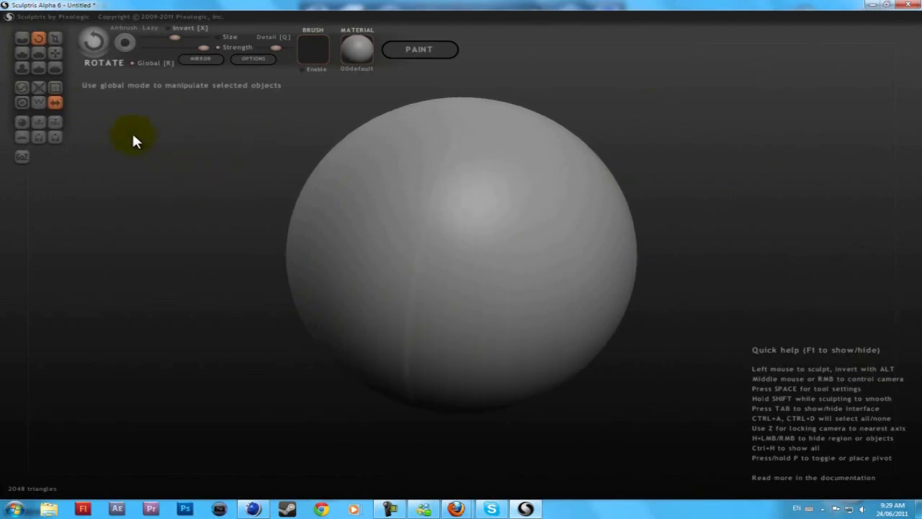
click(51, 39)
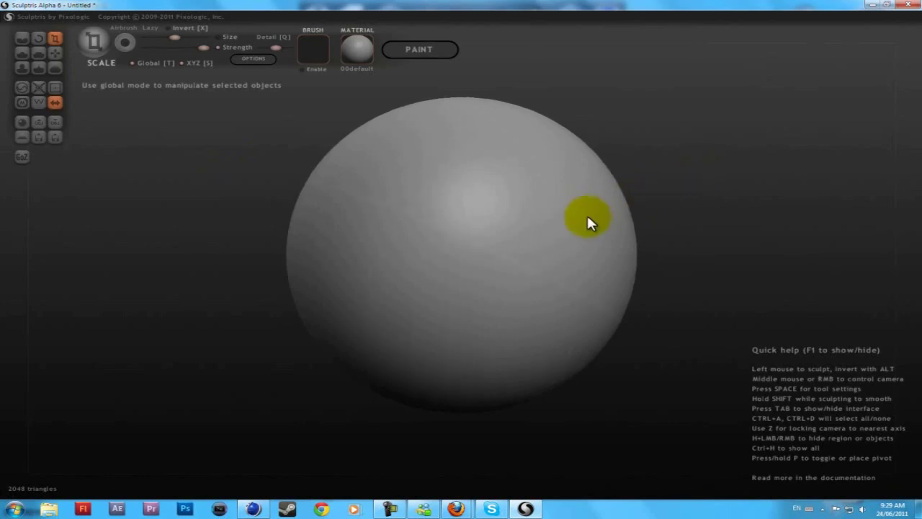
drag(564, 204, 410, 261)
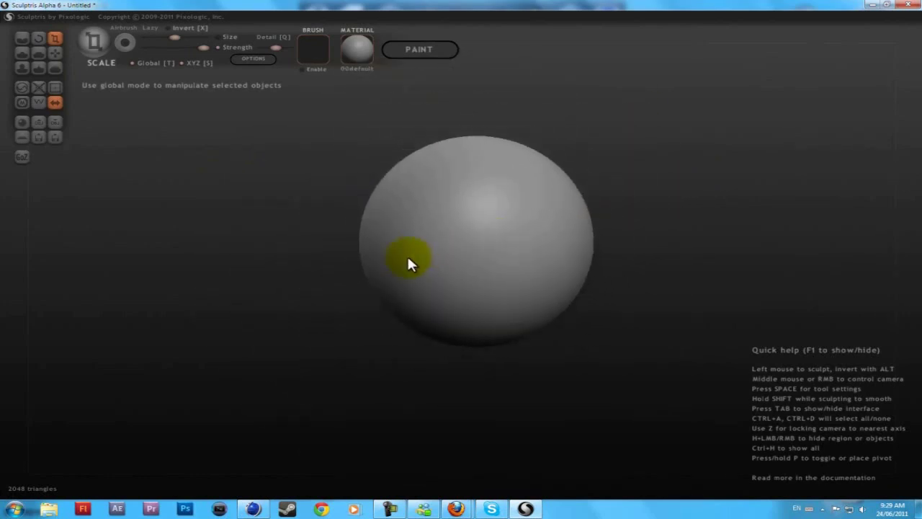
middle_drag(737, 241, 640, 238)
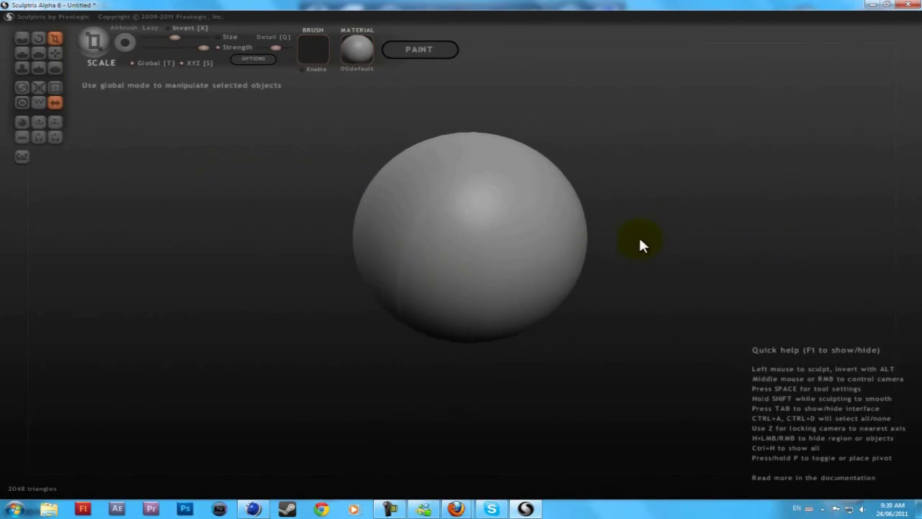
drag(646, 239, 727, 219)
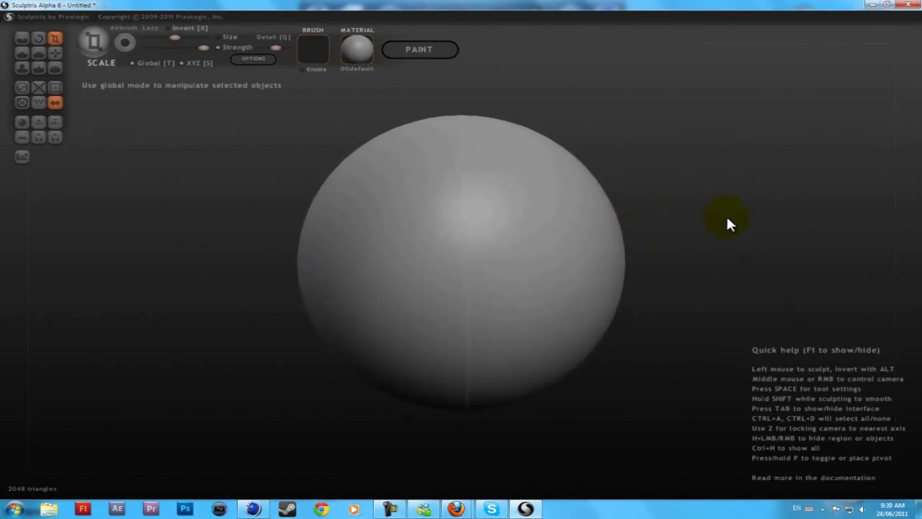
Step: Move the whole sphere slightly downward with the Grab tool in global mode
click(20, 52)
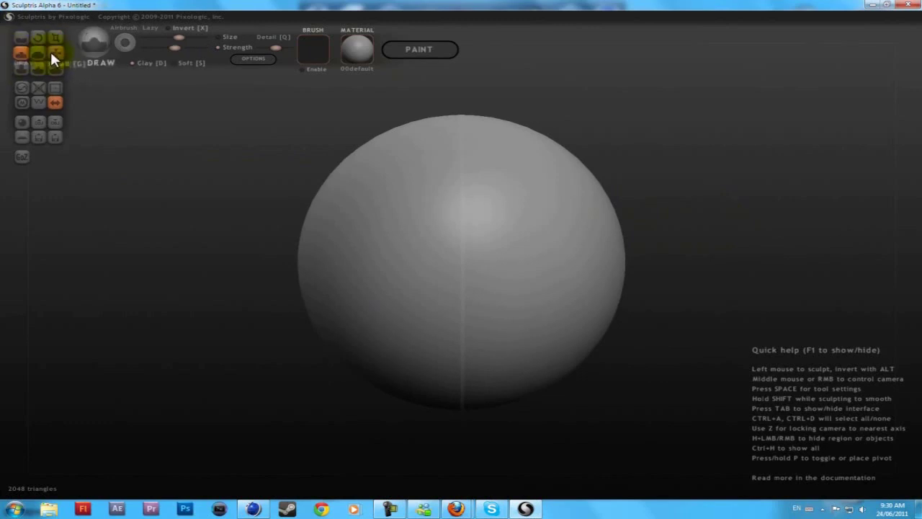
click(54, 52)
middle_drag(202, 195, 249, 211)
drag(358, 223, 391, 251)
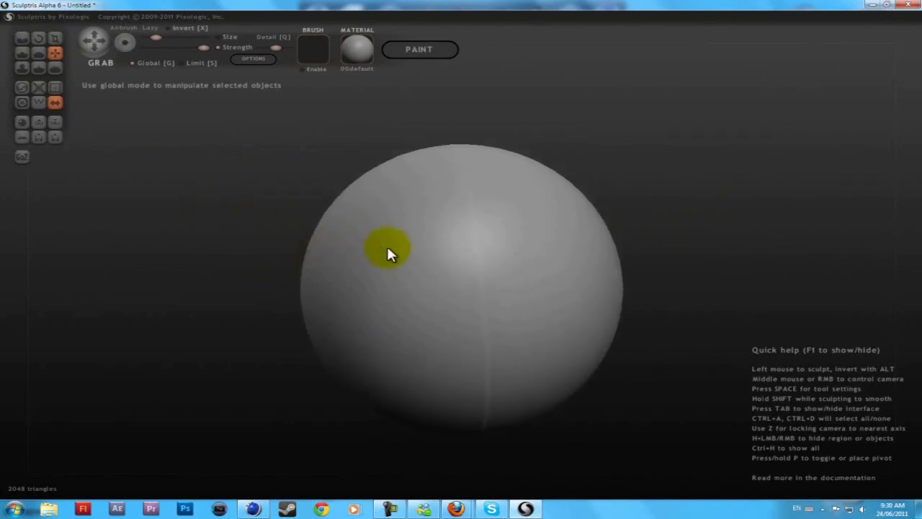
drag(590, 218, 590, 213)
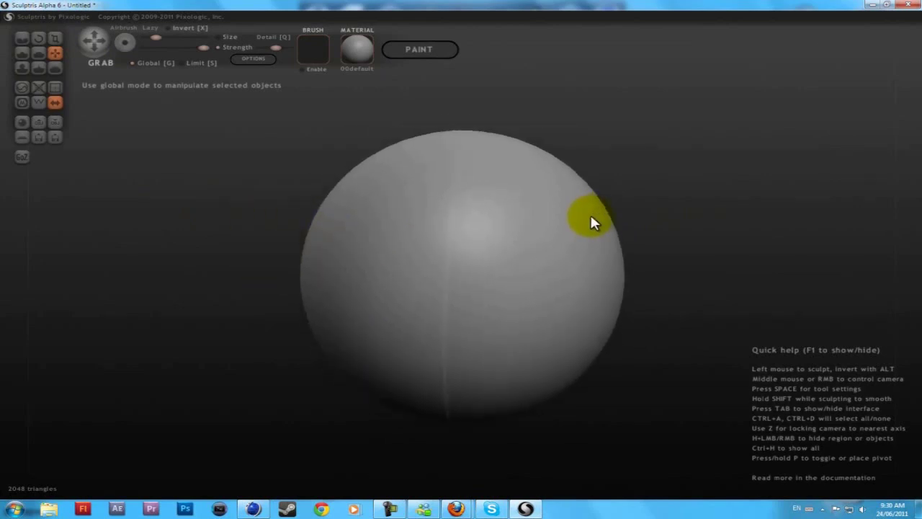
Step: Try raising a symmetrical pair of round bumps on the sphere with the Draw brush, and undo them
click(22, 56)
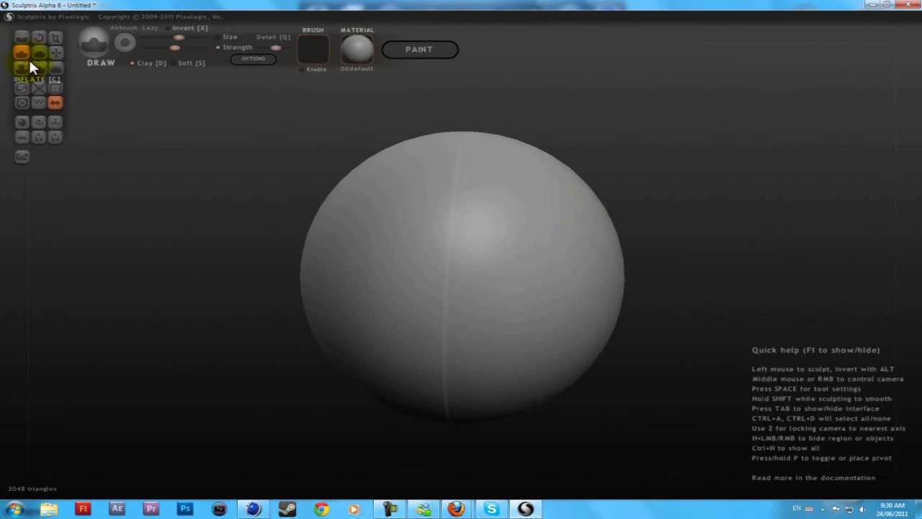
drag(509, 262, 549, 258)
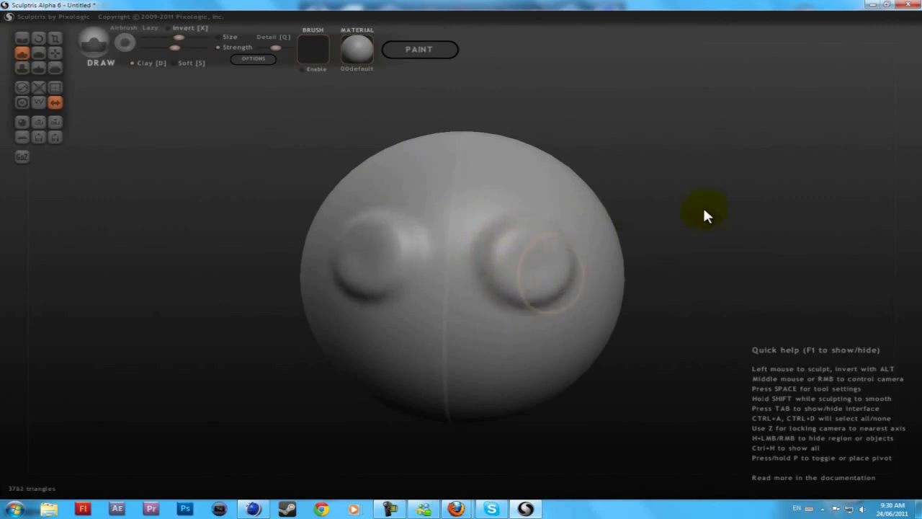
mouse_move(690, 214)
mouse_down()
mouse_move(644, 169)
mouse_move(741, 149)
mouse_move(815, 206)
mouse_move(656, 255)
mouse_move(671, 163)
mouse_move(666, 170)
mouse_move(716, 192)
mouse_move(778, 175)
mouse_move(688, 209)
mouse_up()
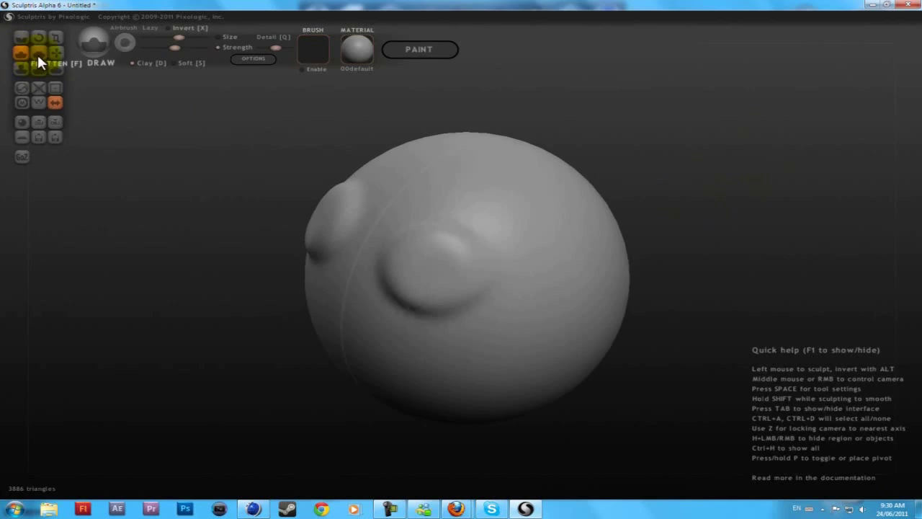
key(ctrl+z)
key(ctrl+z)
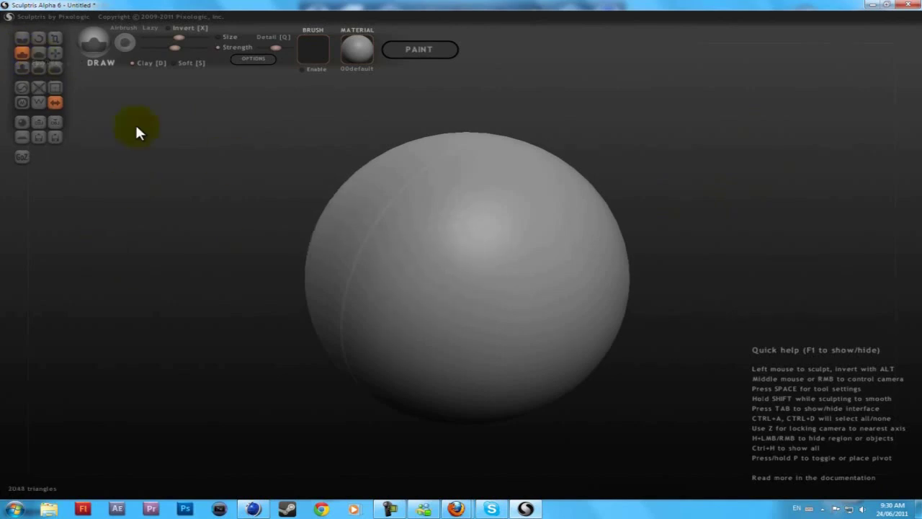
Step: Sculpt a symmetrical pair of broad, low mounds on the sphere's front
drag(192, 218, 253, 233)
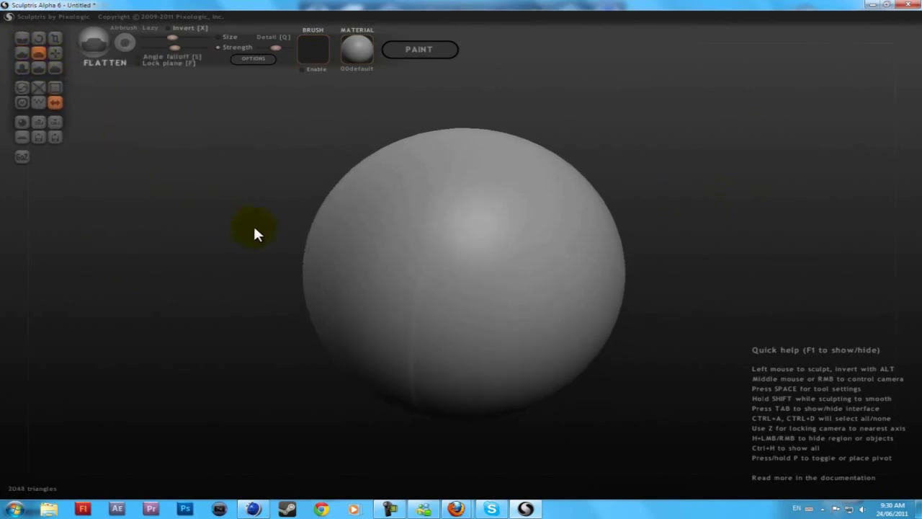
mouse_move(482, 253)
mouse_down()
mouse_move(527, 253)
mouse_move(469, 267)
mouse_move(522, 268)
mouse_up()
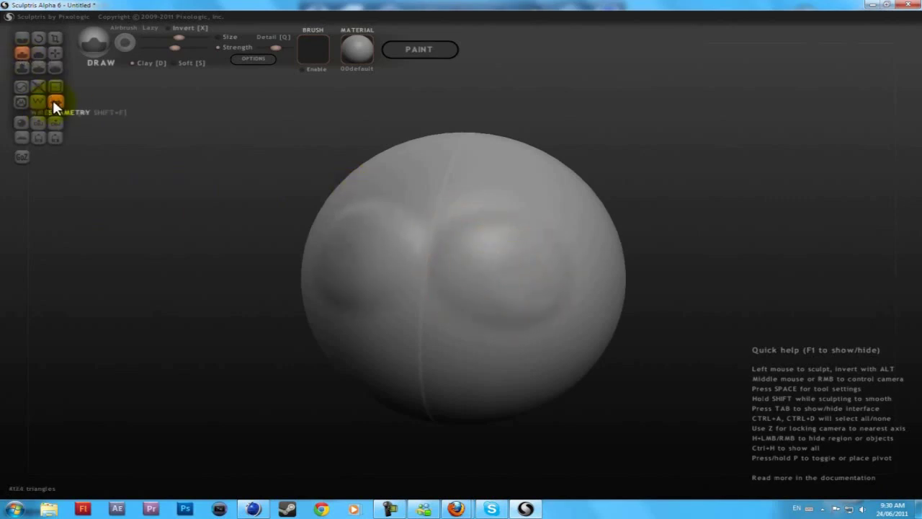
Step: Try flattening the tops of the two mounds with the Flatten brush, and undo back to the plain sphere
click(39, 53)
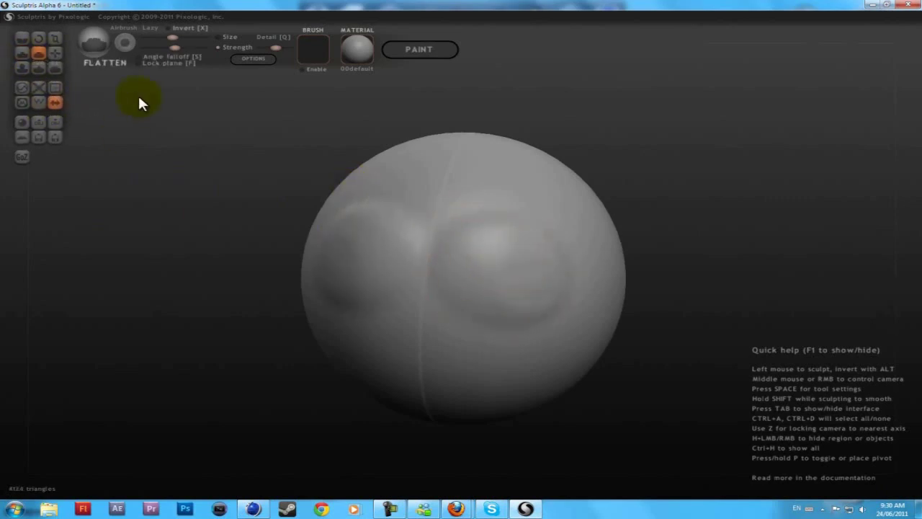
mouse_move(517, 270)
mouse_down()
mouse_move(505, 269)
mouse_move(530, 274)
mouse_move(497, 259)
mouse_move(503, 277)
mouse_move(515, 268)
mouse_move(487, 261)
mouse_up()
mouse_move(763, 229)
mouse_down()
mouse_move(644, 206)
mouse_move(774, 245)
mouse_move(725, 211)
mouse_move(765, 218)
mouse_move(713, 195)
mouse_move(779, 220)
mouse_move(713, 231)
mouse_move(767, 231)
mouse_up()
middle_drag(767, 227, 739, 229)
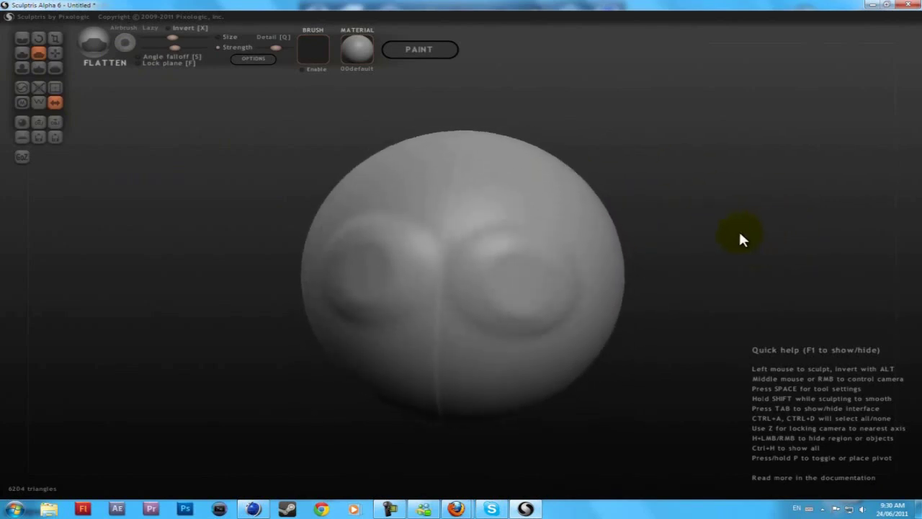
key(ctrl+z)
key(ctrl+z)
key(ctrl+z)
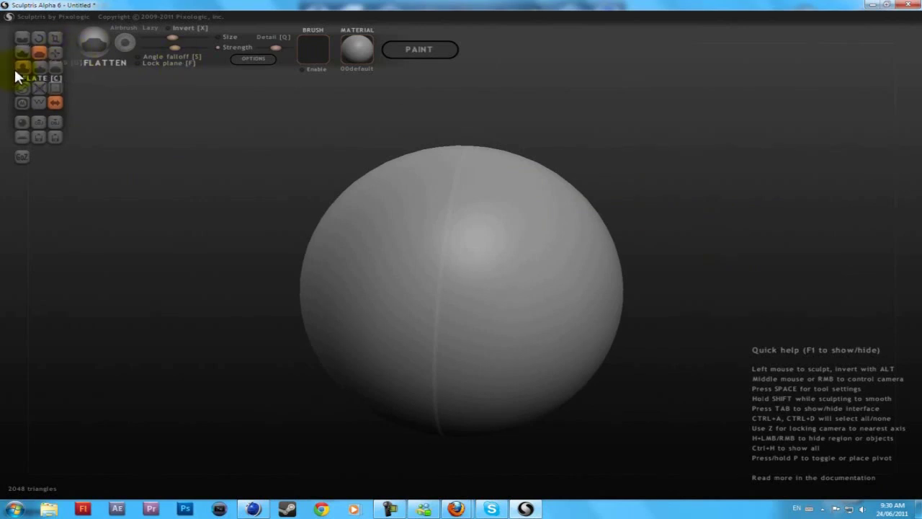
Step: Raise two symmetrical pairs of rounded bumps with the Inflate brush, one near the top of the sphere and one on its sides
click(20, 67)
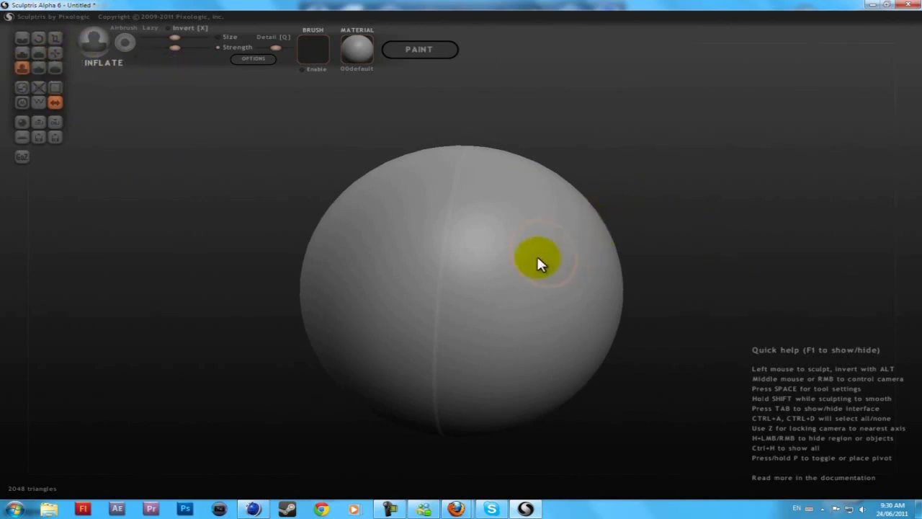
mouse_move(547, 277)
mouse_down()
mouse_move(537, 272)
mouse_move(565, 272)
mouse_move(544, 278)
mouse_move(567, 258)
mouse_up()
mouse_move(713, 220)
mouse_down()
mouse_move(654, 233)
mouse_move(764, 201)
mouse_move(700, 207)
mouse_move(828, 223)
mouse_move(664, 210)
mouse_move(605, 192)
mouse_move(689, 202)
mouse_move(835, 188)
mouse_up()
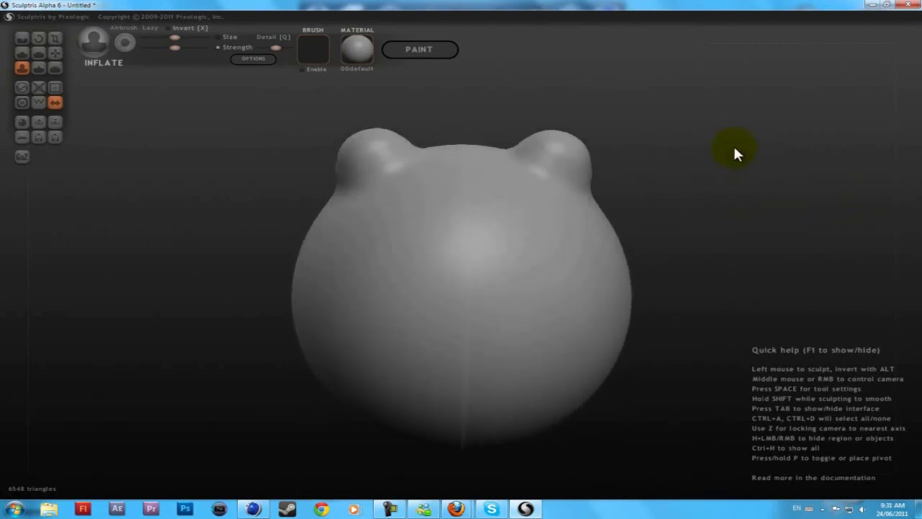
mouse_move(735, 151)
mouse_down()
mouse_move(675, 185)
mouse_move(590, 308)
mouse_move(594, 288)
mouse_move(584, 294)
mouse_move(594, 297)
mouse_up()
mouse_move(649, 238)
mouse_down()
mouse_move(825, 222)
mouse_move(725, 230)
mouse_move(627, 148)
mouse_move(699, 238)
mouse_move(735, 234)
mouse_move(723, 262)
mouse_move(740, 239)
mouse_up()
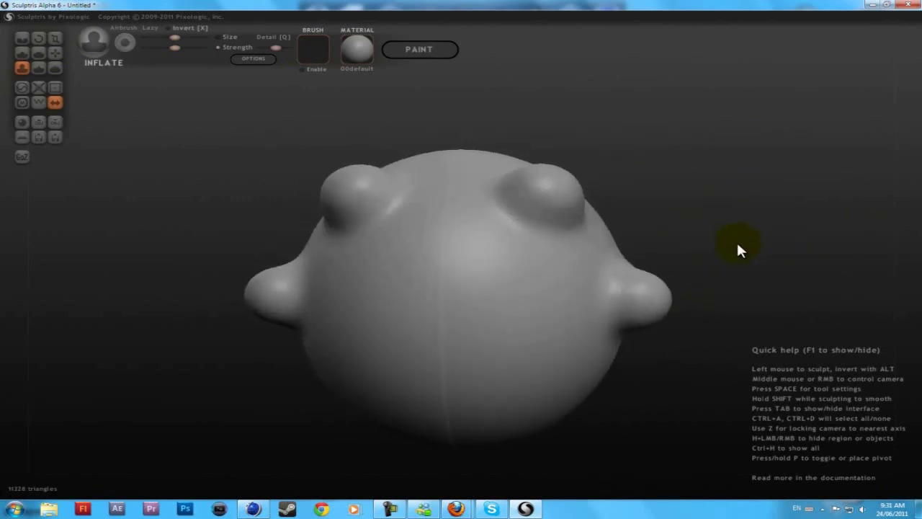
Step: Try the Pinch brush on the sphere's front and on its upper and side bumps, undoing the pinch on the upper pair
click(38, 67)
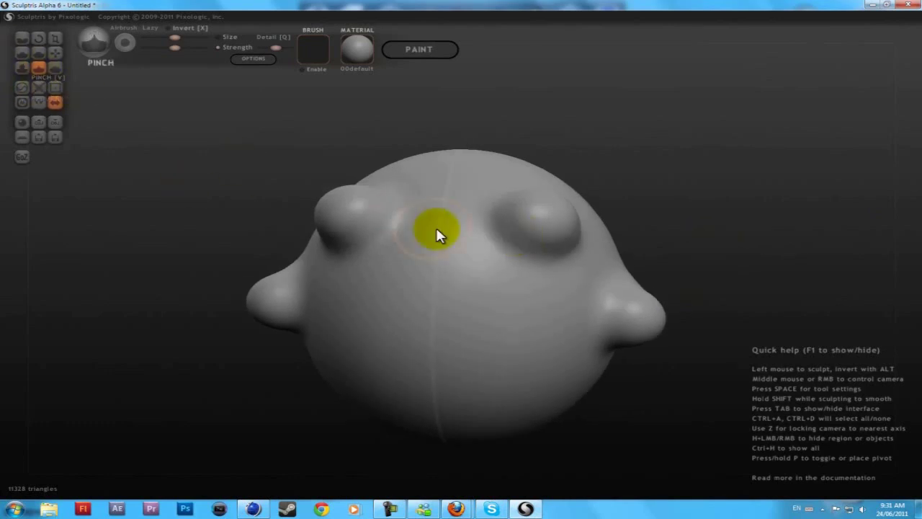
mouse_move(423, 303)
mouse_down()
mouse_move(444, 324)
mouse_move(390, 318)
mouse_up()
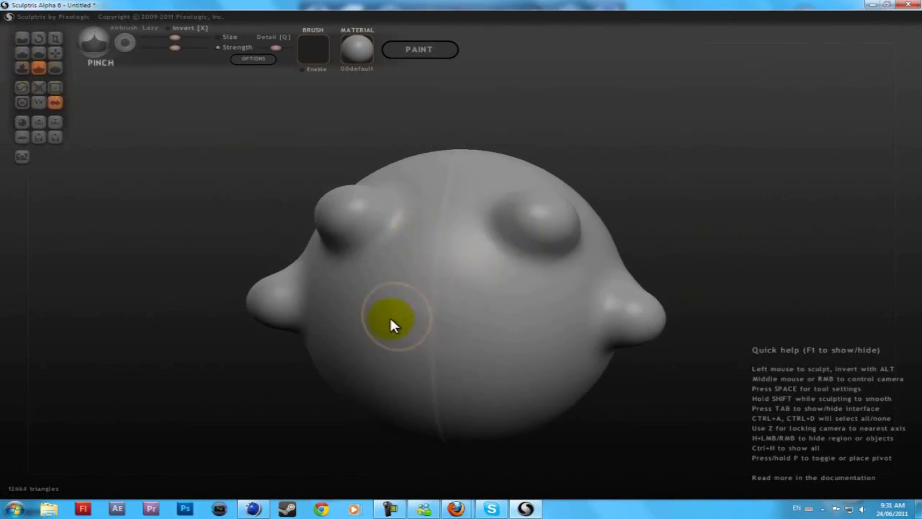
drag(686, 242, 324, 319)
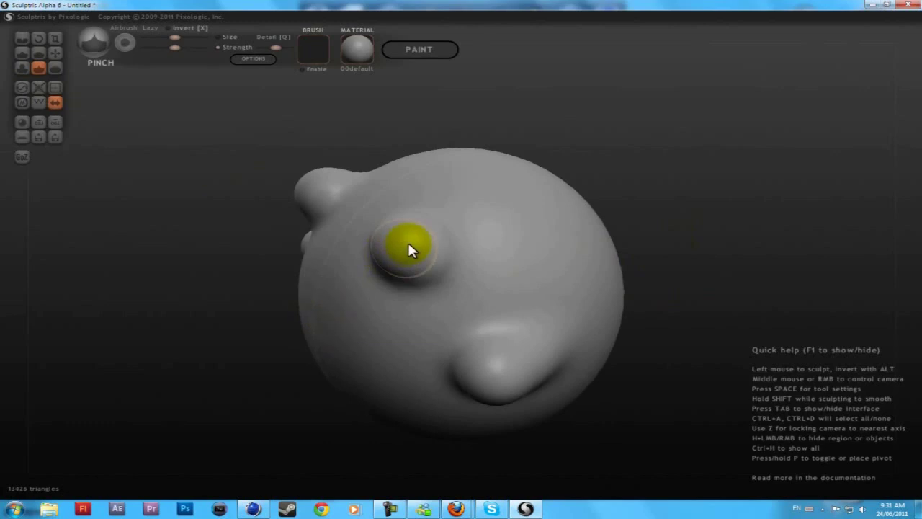
drag(409, 249, 391, 241)
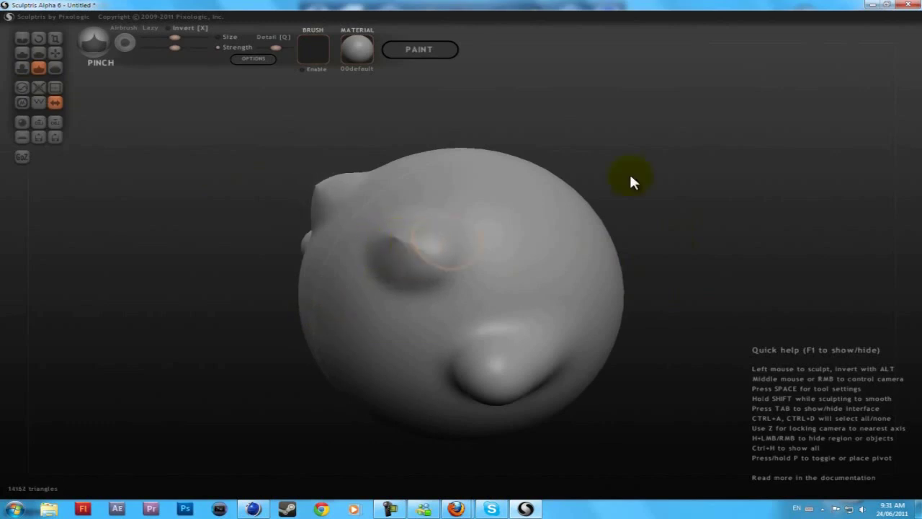
drag(629, 182, 833, 179)
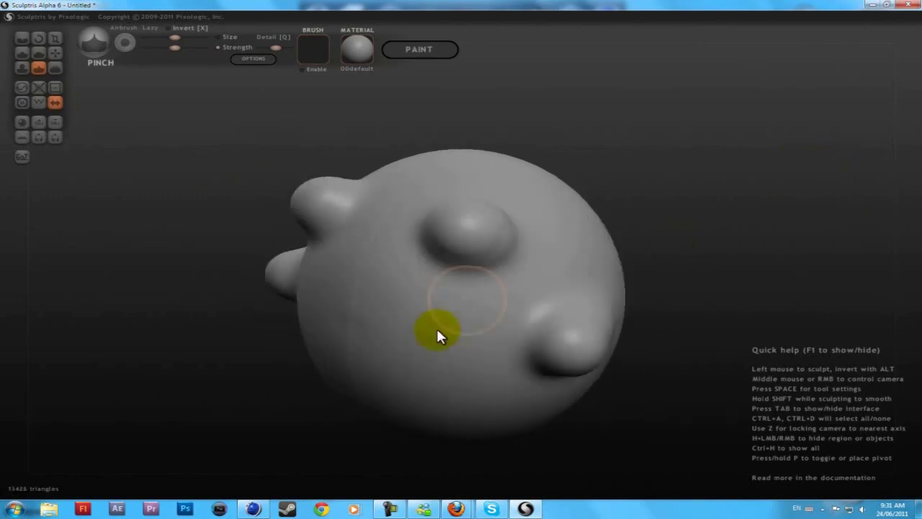
mouse_move(443, 336)
mouse_down()
mouse_move(471, 361)
mouse_move(492, 325)
mouse_up()
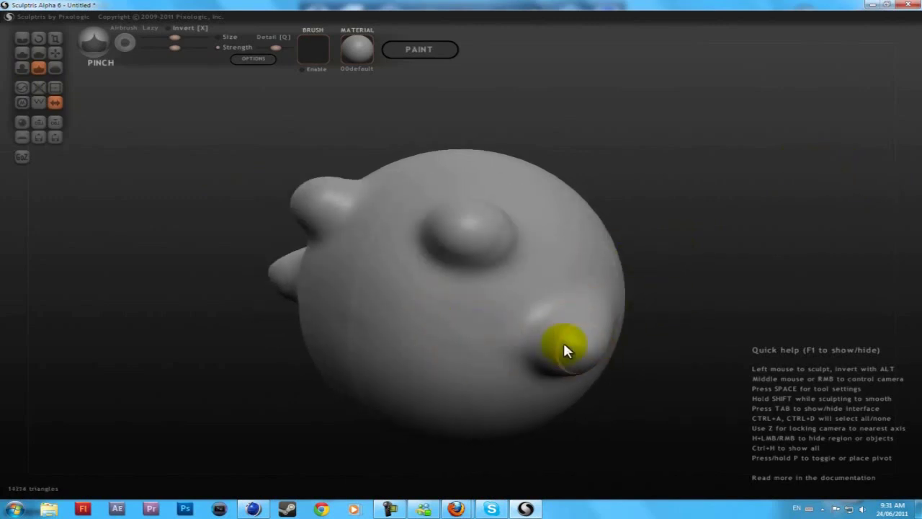
drag(598, 366, 585, 350)
mouse_move(617, 178)
mouse_down()
mouse_move(765, 181)
mouse_move(716, 173)
mouse_up()
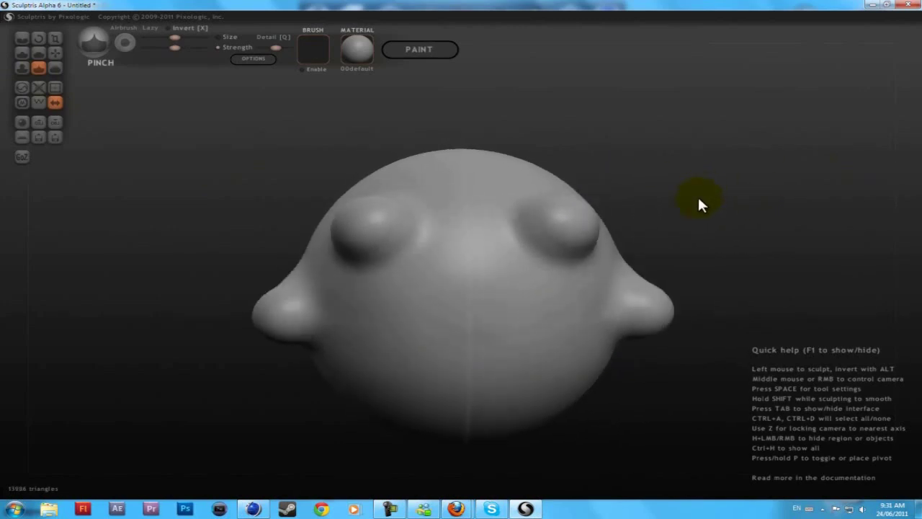
drag(698, 195, 645, 216)
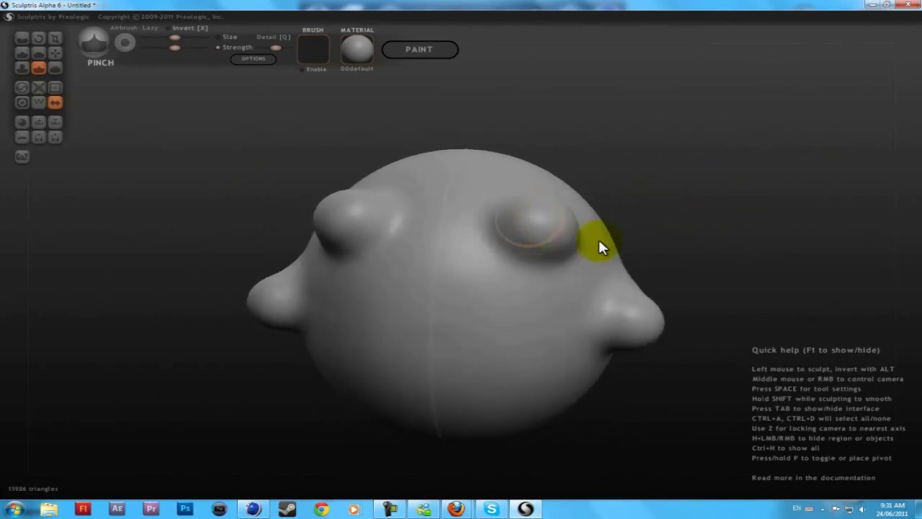
Step: Smooth the surface between and around the upper bumps using the Smooth brush at an enlarged size
click(55, 68)
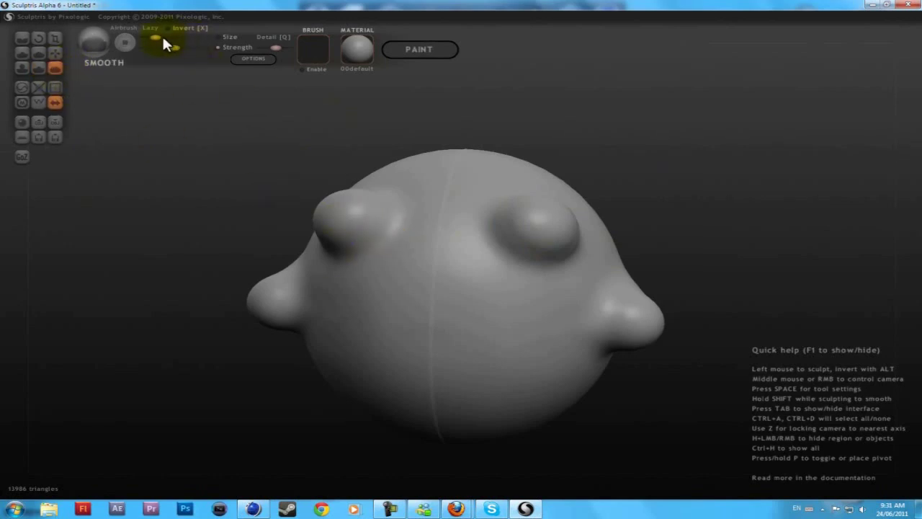
drag(160, 38, 184, 37)
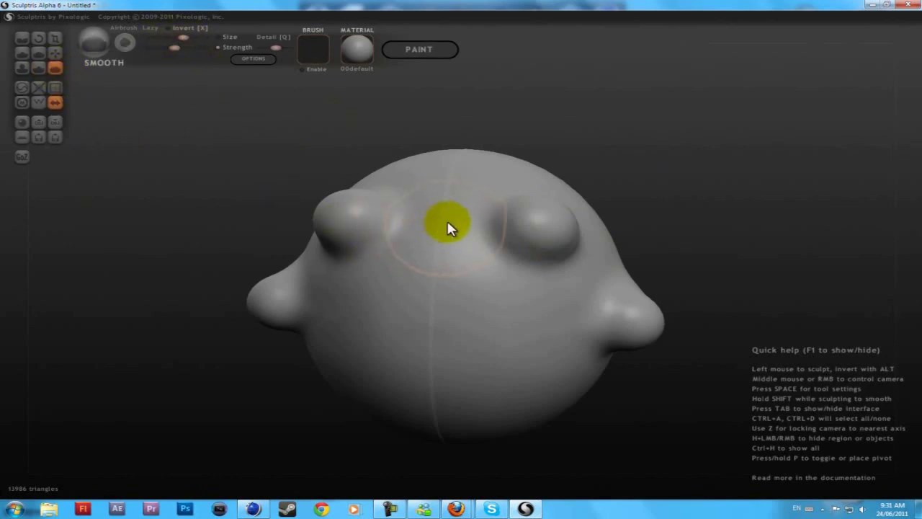
drag(448, 228, 441, 256)
mouse_move(444, 220)
mouse_down()
mouse_move(465, 273)
mouse_move(552, 310)
mouse_move(600, 269)
mouse_move(545, 281)
mouse_move(589, 246)
mouse_up()
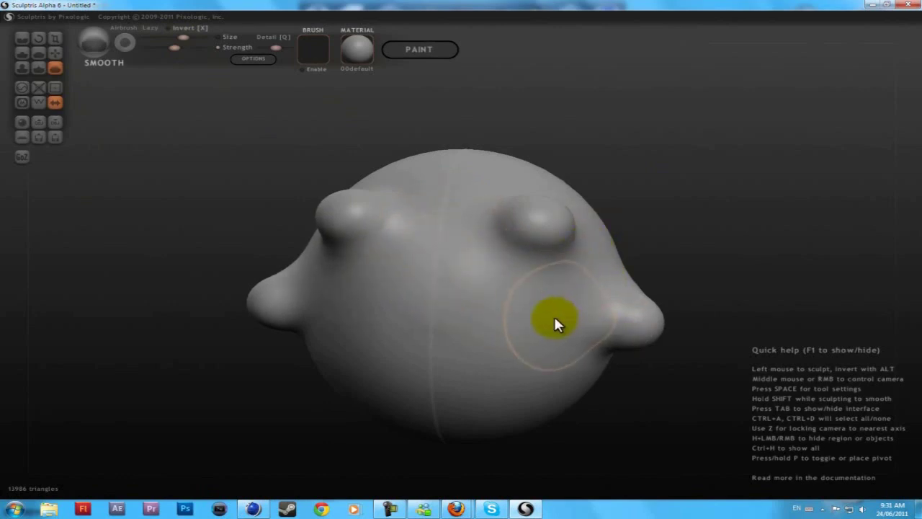
right_drag(671, 155, 721, 150)
drag(722, 155, 634, 180)
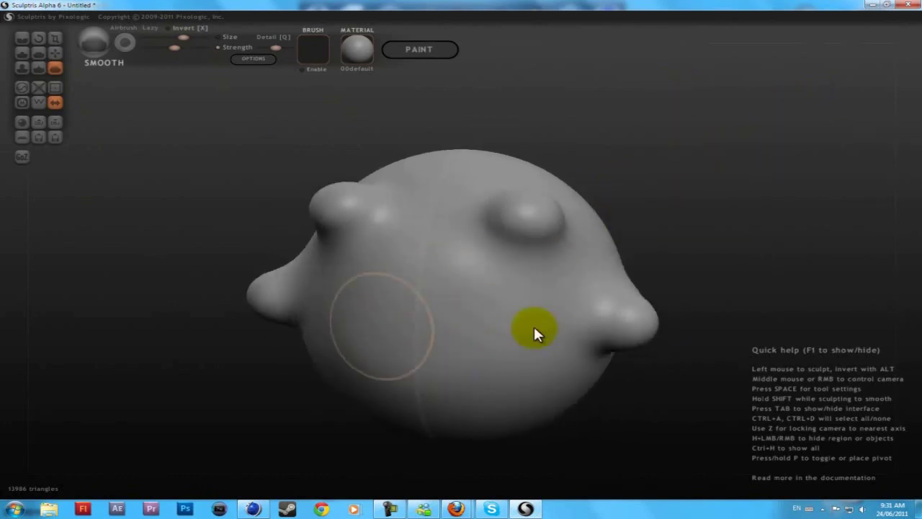
mouse_move(725, 216)
mouse_down()
mouse_move(626, 234)
mouse_move(732, 213)
mouse_up()
right_drag(734, 217, 360, 168)
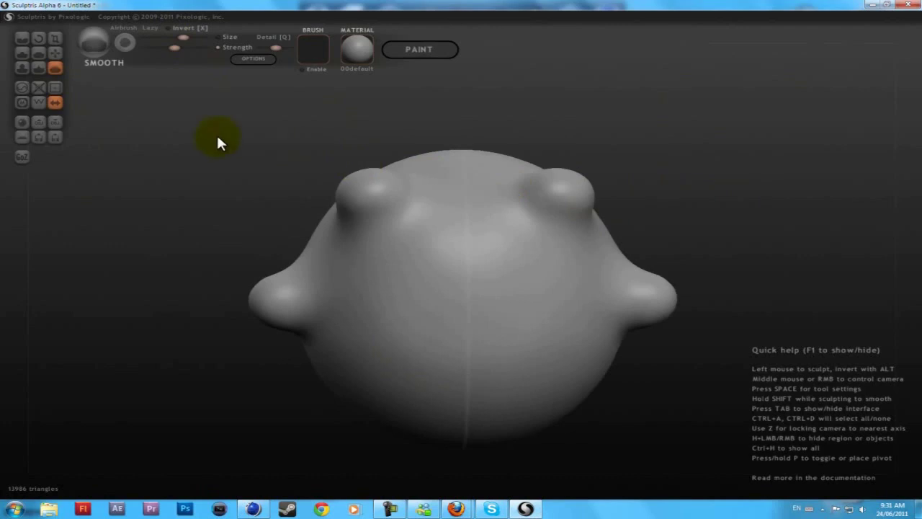
Step: Preview the wireframe display and the mask mode, and return to the shaded model with the Smooth brush
click(39, 105)
click(39, 106)
click(21, 105)
click(38, 104)
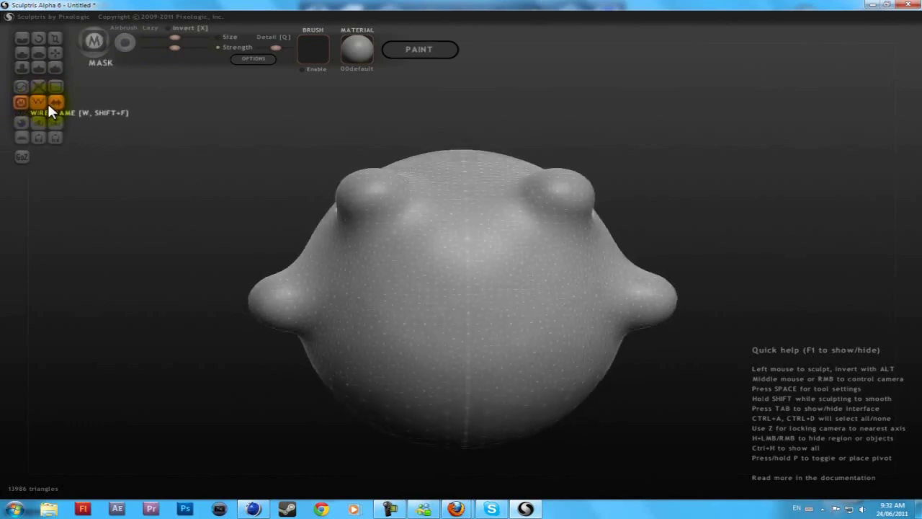
click(39, 104)
key(shift)
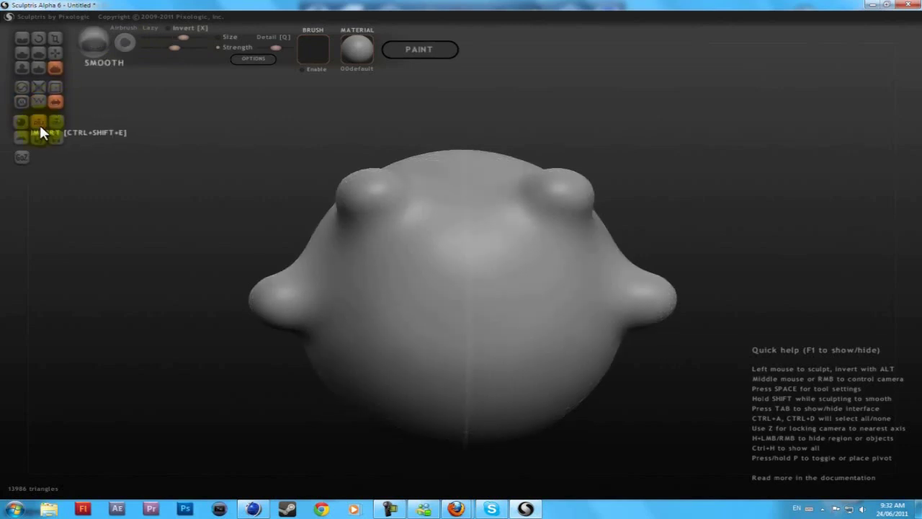
Step: Inflate a nose-like bump at the centre of the front and a second bump below it on the symmetry line
middle_drag(201, 162, 189, 163)
mouse_move(189, 163)
mouse_down()
mouse_move(116, 185)
mouse_move(566, 211)
mouse_move(397, 154)
mouse_move(272, 154)
mouse_move(246, 119)
mouse_move(248, 192)
mouse_move(237, 143)
mouse_move(255, 165)
mouse_move(245, 177)
mouse_move(224, 168)
mouse_move(216, 189)
mouse_move(204, 189)
mouse_move(217, 183)
mouse_up()
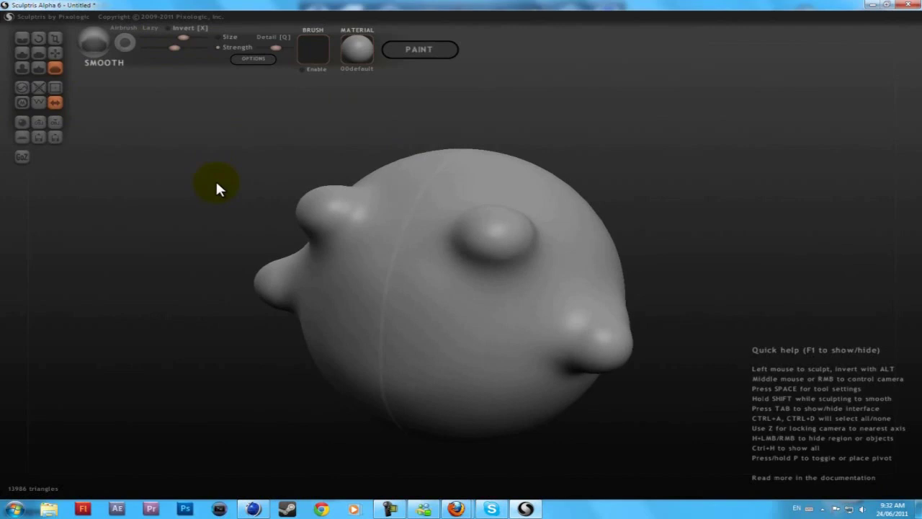
click(745, 349)
mouse_move(294, 300)
mouse_down()
mouse_move(747, 208)
mouse_move(845, 154)
mouse_move(834, 180)
mouse_move(793, 158)
mouse_up()
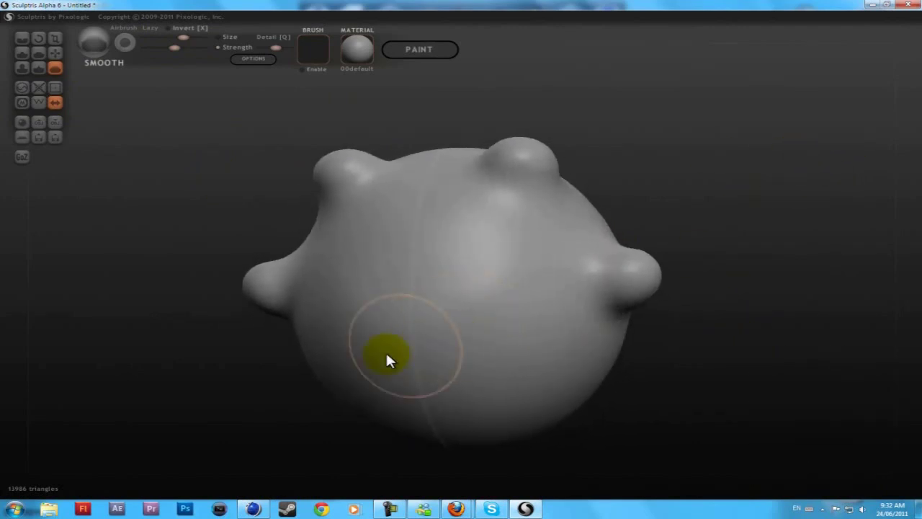
click(23, 67)
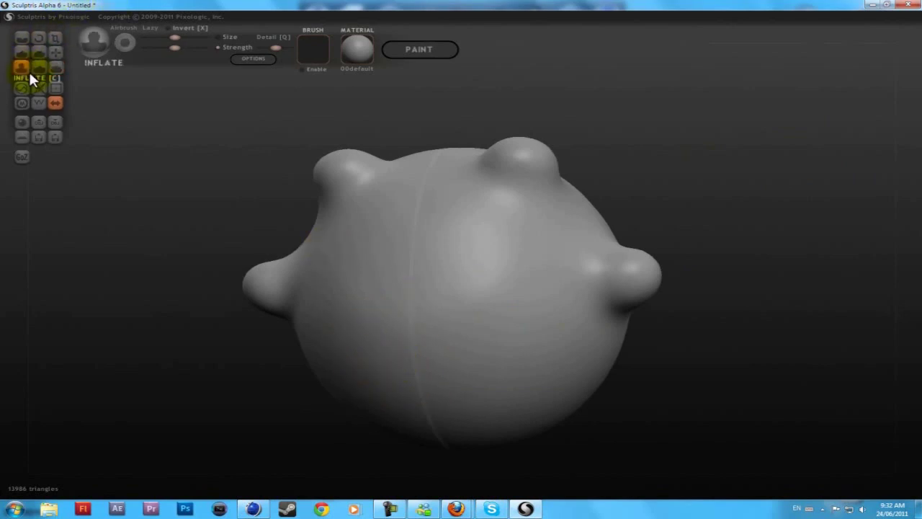
mouse_move(450, 330)
mouse_down()
mouse_move(408, 277)
mouse_move(399, 312)
mouse_move(455, 306)
mouse_up()
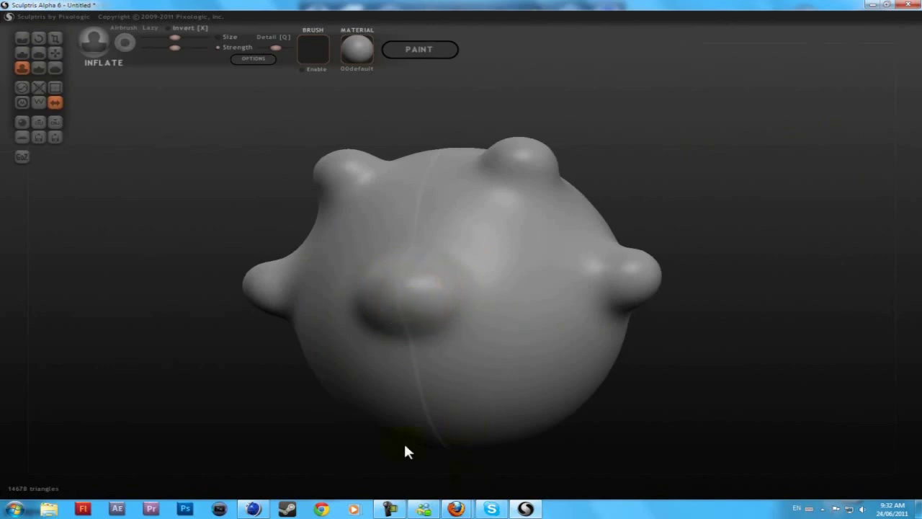
drag(409, 423, 458, 422)
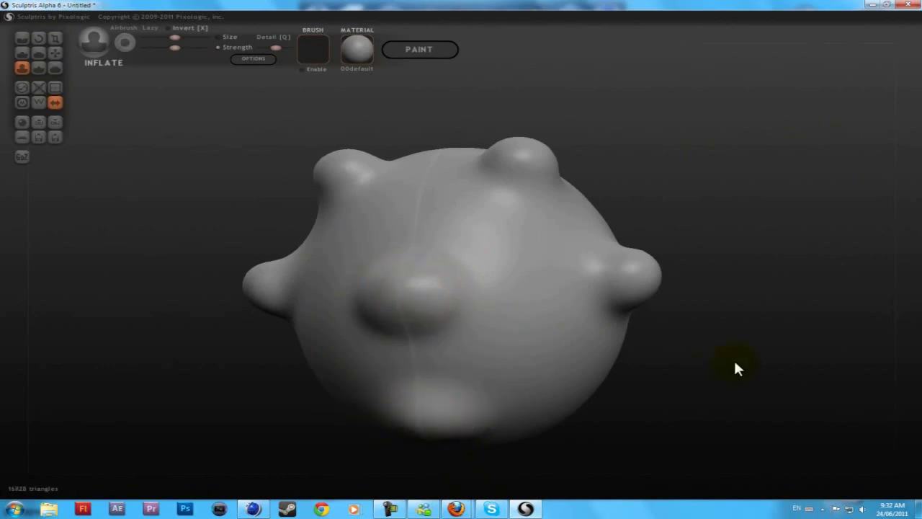
mouse_move(712, 372)
mouse_down()
mouse_move(737, 363)
mouse_move(882, 363)
mouse_up()
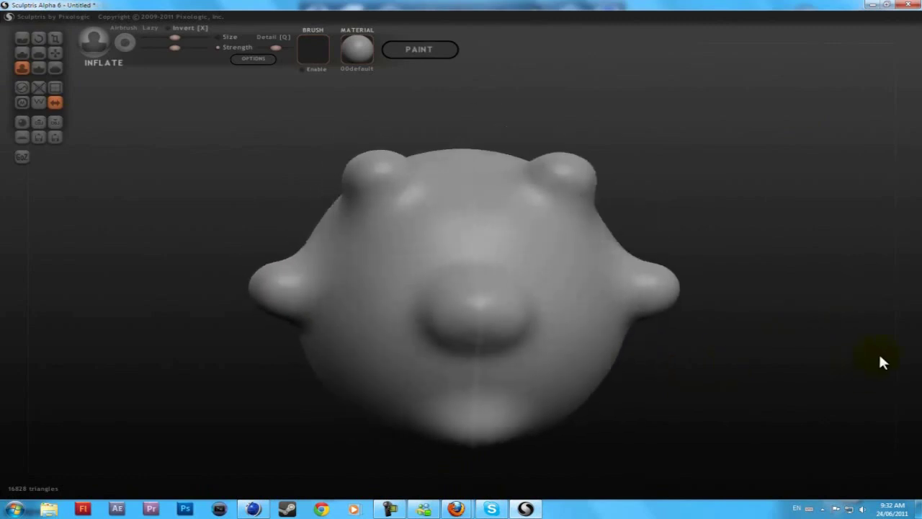
Step: Draw a symmetrical pair of mounds beside the nose and flatten them into discs with the Flatten brush
click(22, 52)
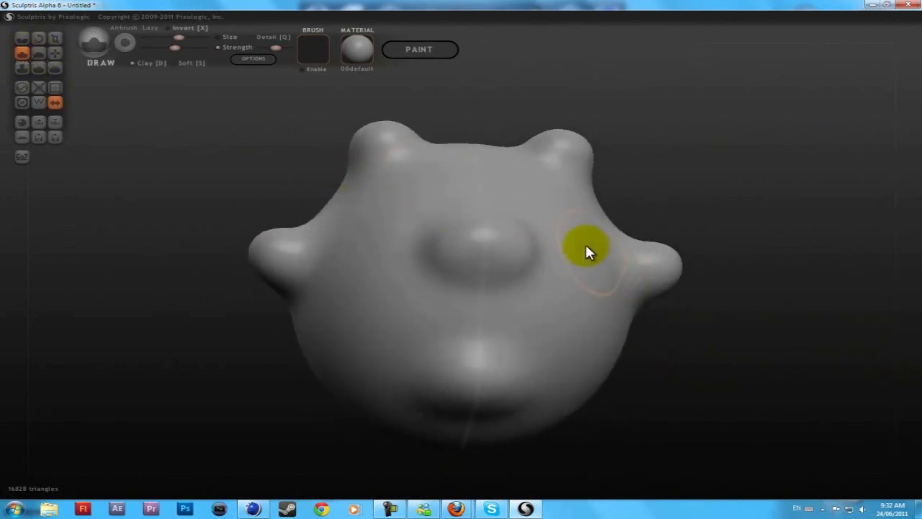
mouse_move(563, 216)
mouse_down()
mouse_move(556, 206)
mouse_move(535, 212)
mouse_move(559, 217)
mouse_up()
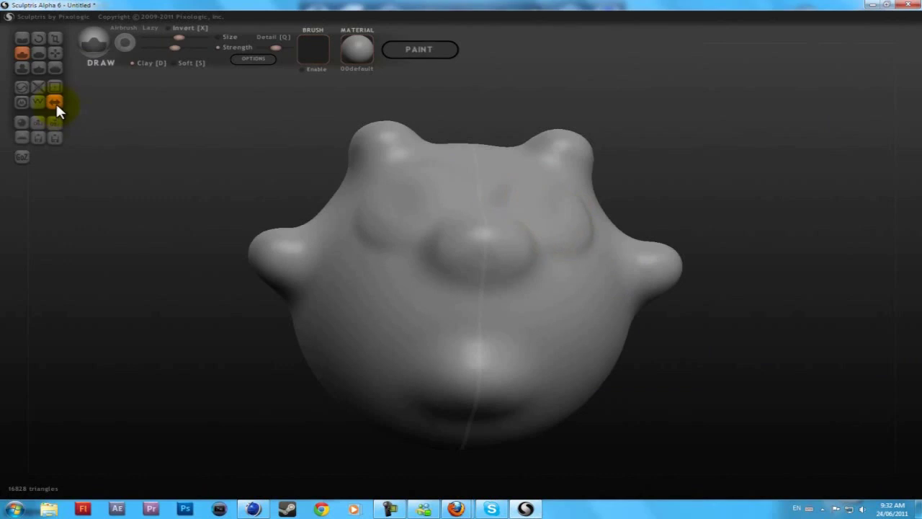
click(36, 52)
mouse_move(463, 199)
mouse_down()
mouse_move(400, 202)
mouse_move(603, 259)
mouse_up()
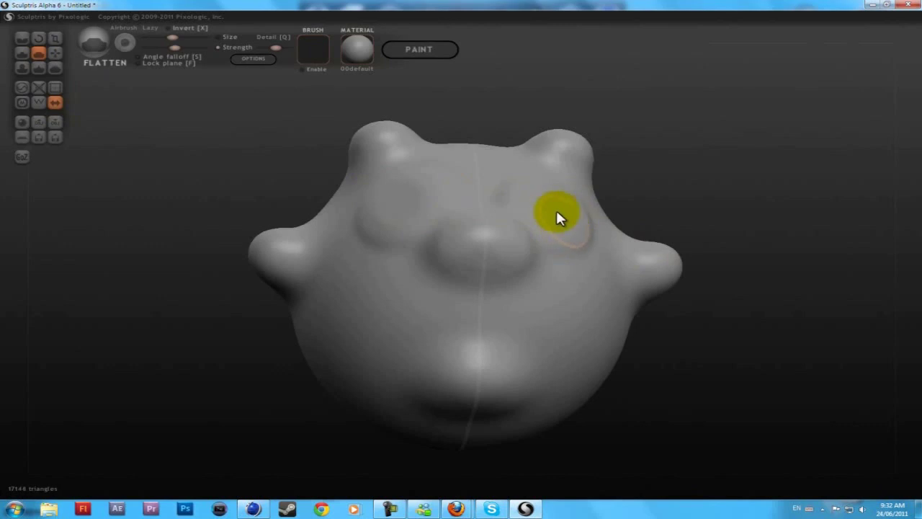
mouse_move(715, 268)
mouse_down()
mouse_move(728, 260)
mouse_move(749, 288)
mouse_move(723, 245)
mouse_move(766, 226)
mouse_move(752, 284)
mouse_move(696, 255)
mouse_move(735, 281)
mouse_move(716, 261)
mouse_move(737, 266)
mouse_move(738, 282)
mouse_move(744, 268)
mouse_move(783, 274)
mouse_move(751, 276)
mouse_up()
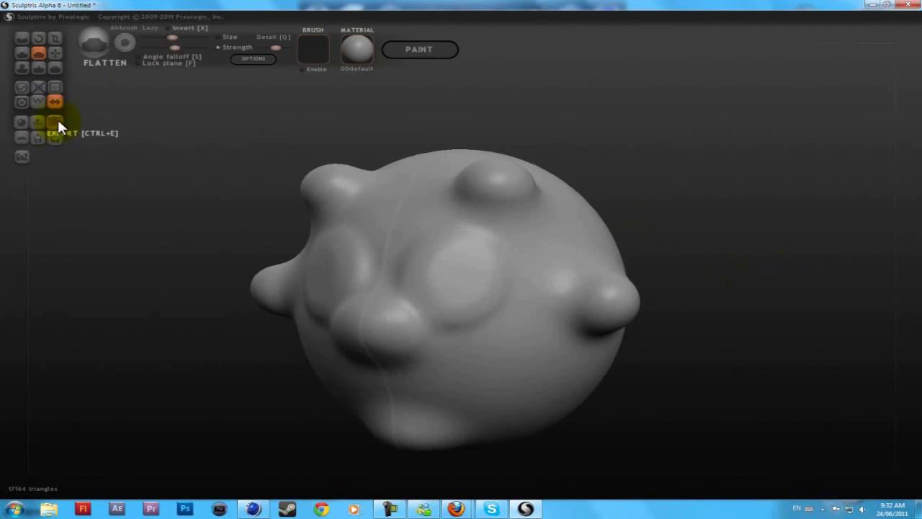
Step: Export the model to the Desktop as a Wavefront OBJ file named test, replacing the existing file
click(59, 124)
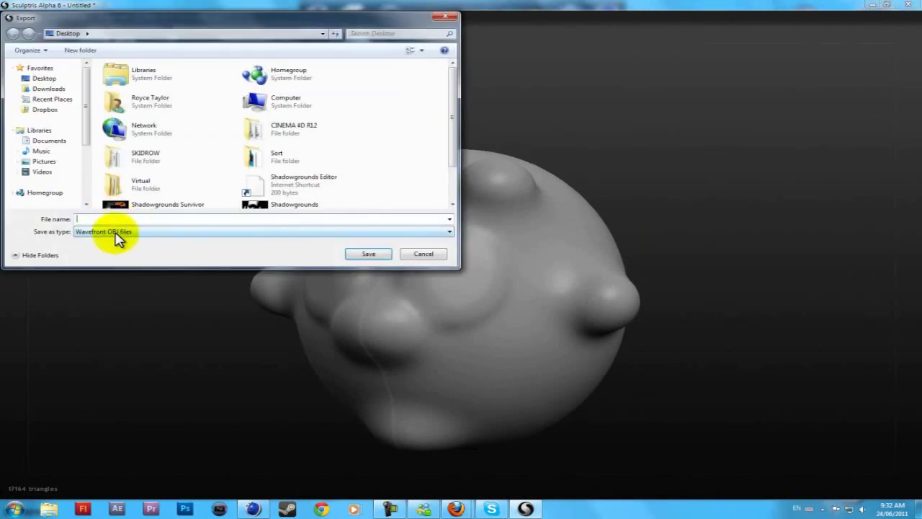
click(115, 233)
click(114, 234)
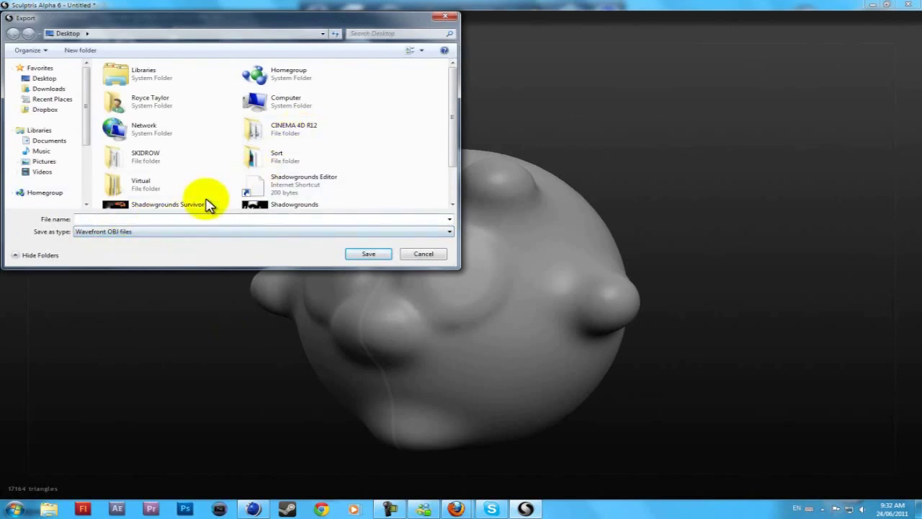
text(test)
key(Return)
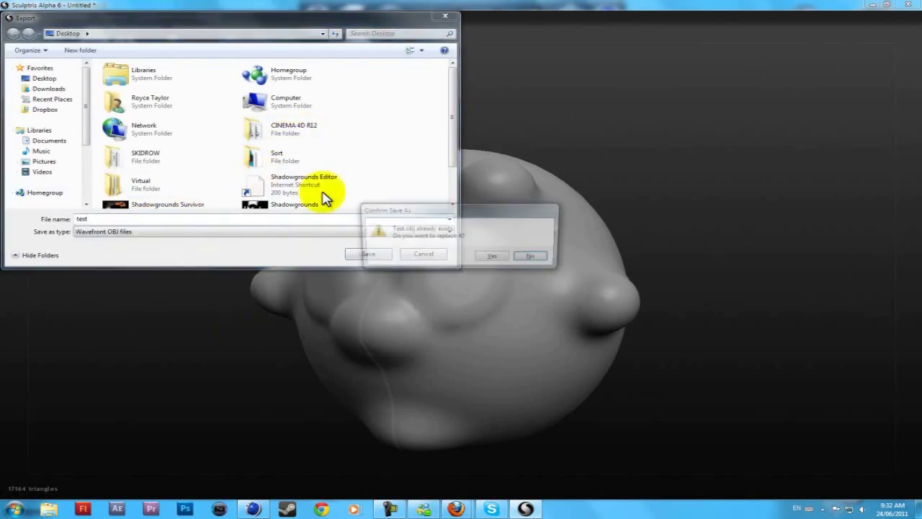
click(495, 258)
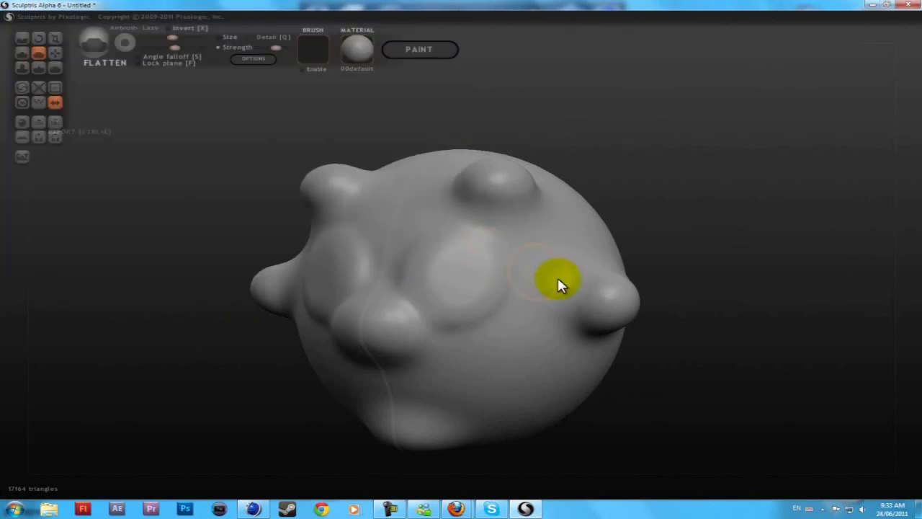
Step: Switch to Cinema 4D and import the exported Test.obj from the desktop, keeping the import scale in centimeters
mouse_move(772, 240)
mouse_down()
mouse_move(809, 233)
mouse_move(804, 241)
mouse_move(790, 231)
mouse_move(797, 242)
mouse_up()
click(918, 510)
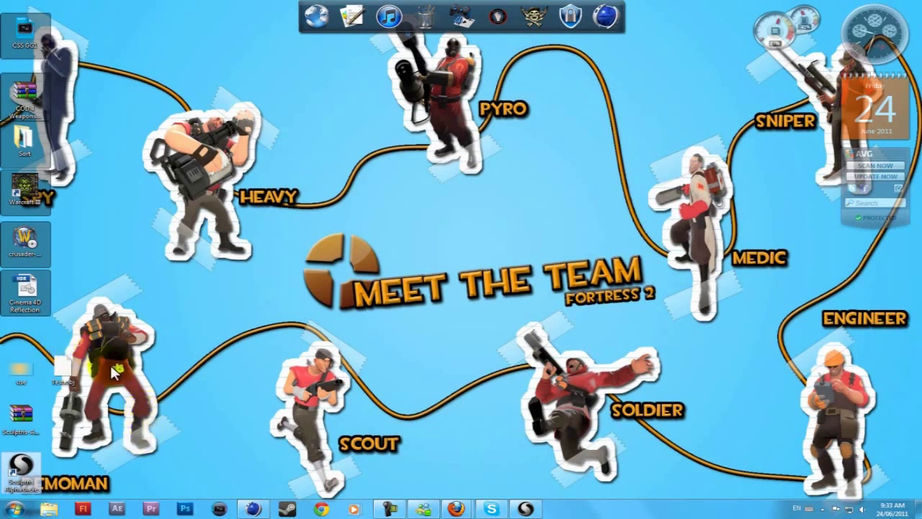
click(62, 369)
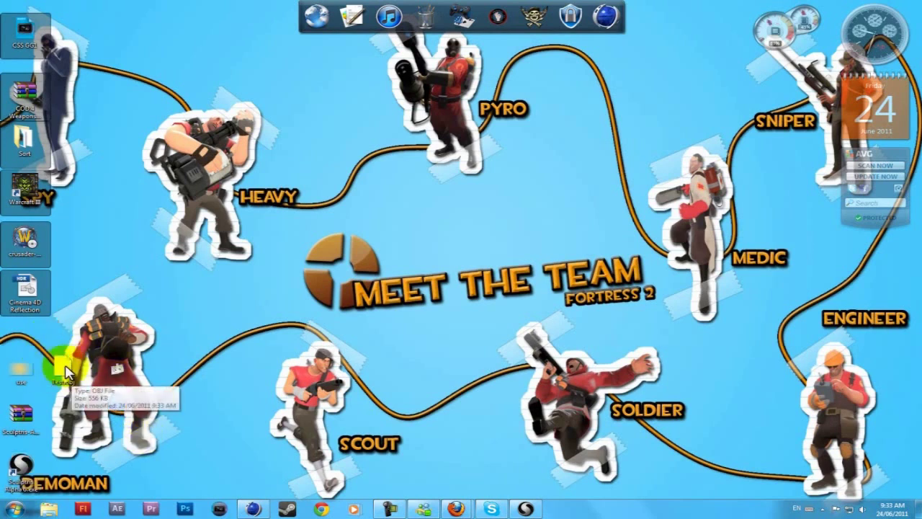
click(254, 509)
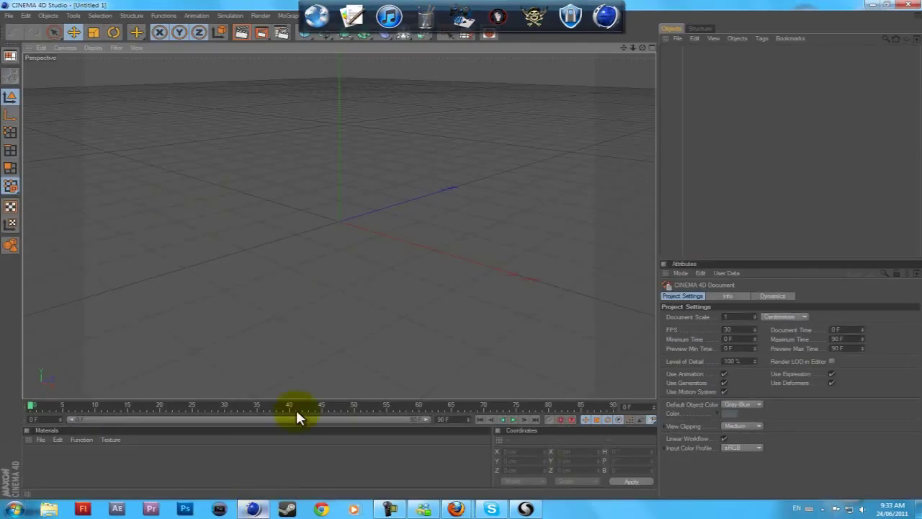
drag(173, 6, 459, 96)
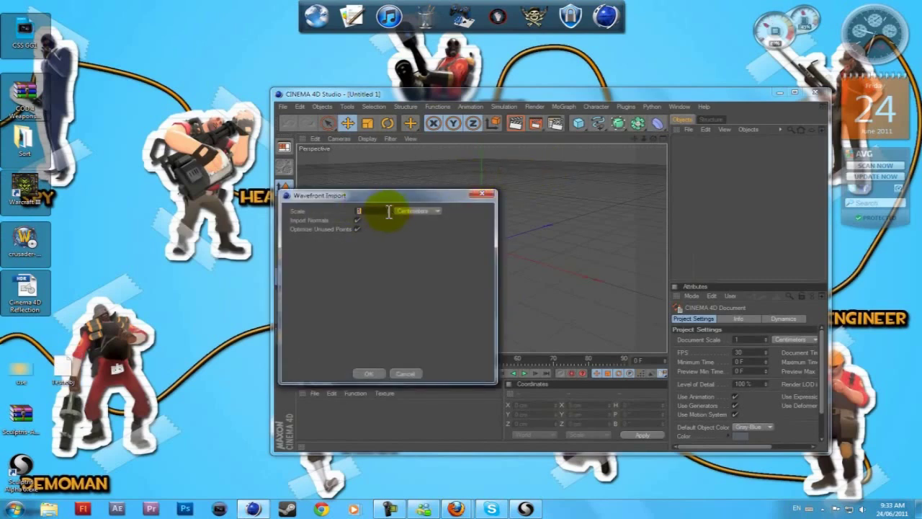
click(378, 211)
click(369, 374)
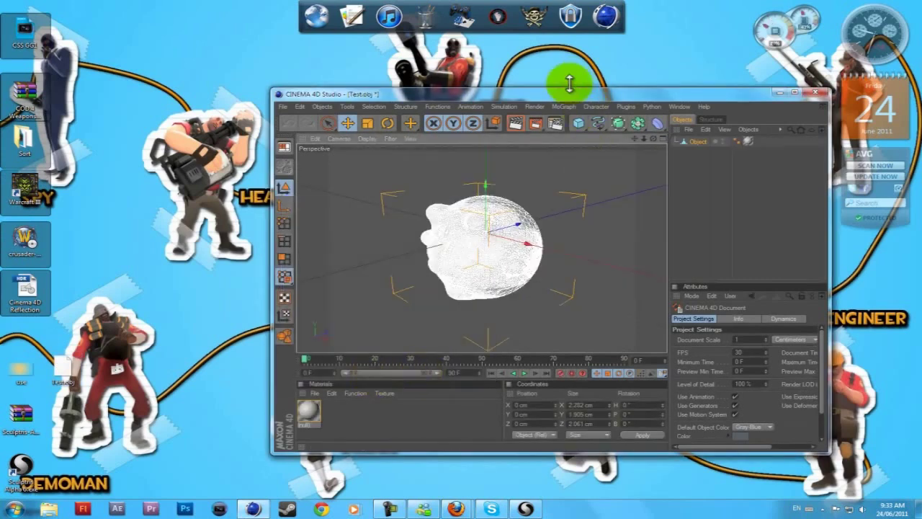
drag(694, 98, 617, 1)
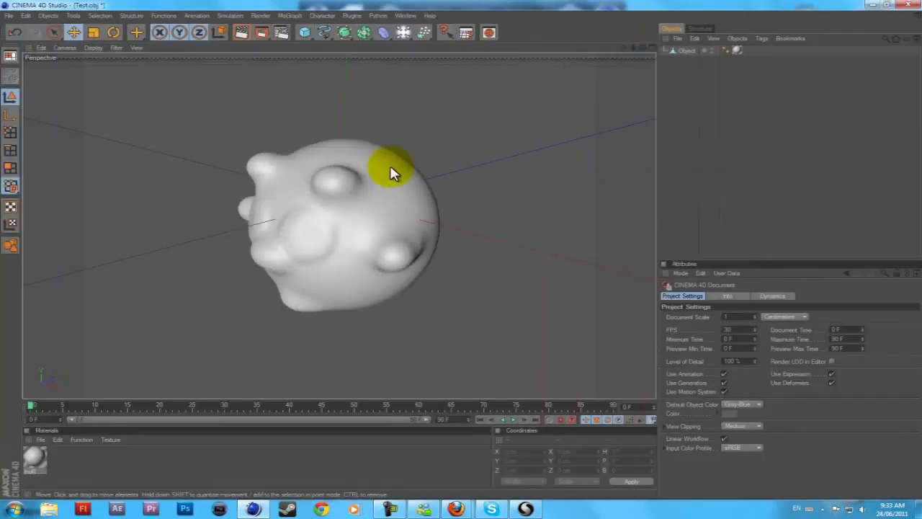
Step: Try moving the imported object in the perspective view and clear its selection
click(686, 50)
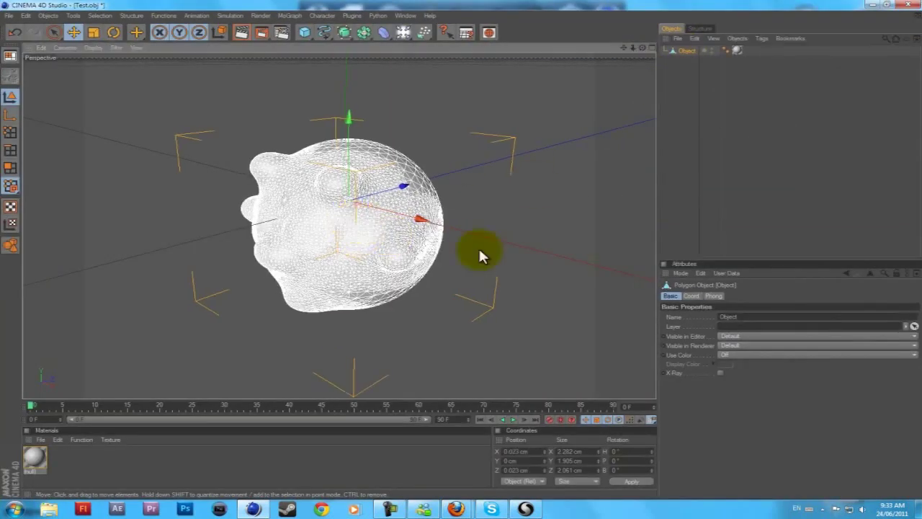
drag(479, 247, 377, 226)
click(478, 267)
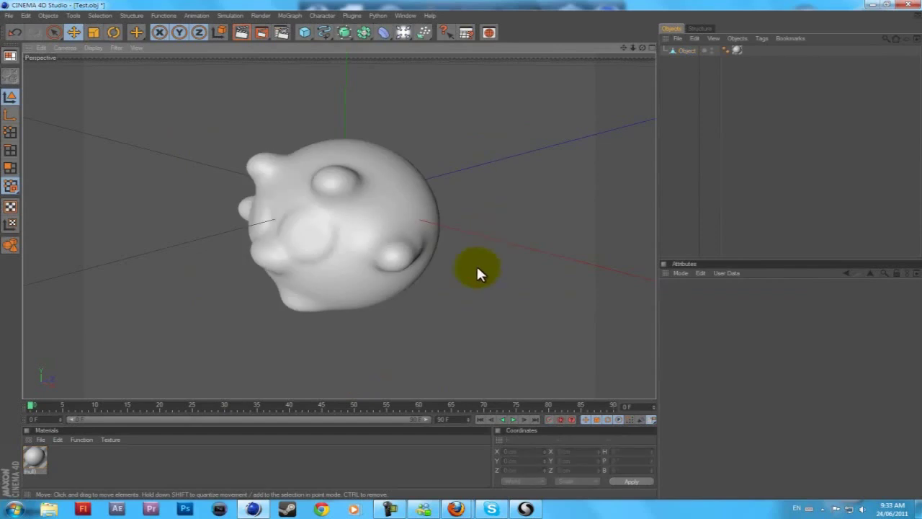
Step: Move the imported object off the origin to about X 2.8 cm, Y 0.26 cm, Z 0.48 cm
drag(643, 48, 676, 24)
mouse_move(632, 49)
mouse_down()
mouse_move(464, 255)
mouse_move(634, 51)
mouse_up()
scroll(585, 175, down, 10)
scroll(522, 186, up, 5)
scroll(519, 187, down, 4)
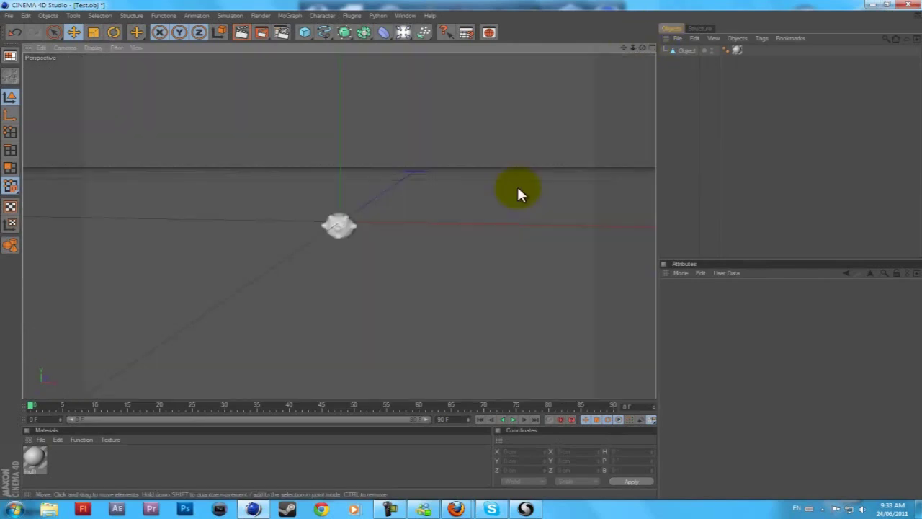
scroll(517, 188, up, 4)
drag(636, 48, 460, 246)
scroll(511, 166, down, 5)
drag(503, 183, 474, 216)
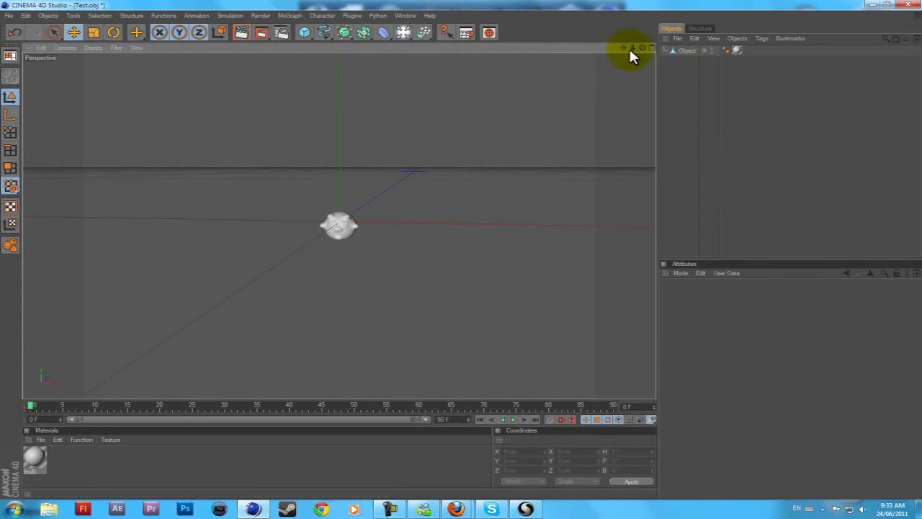
click(345, 225)
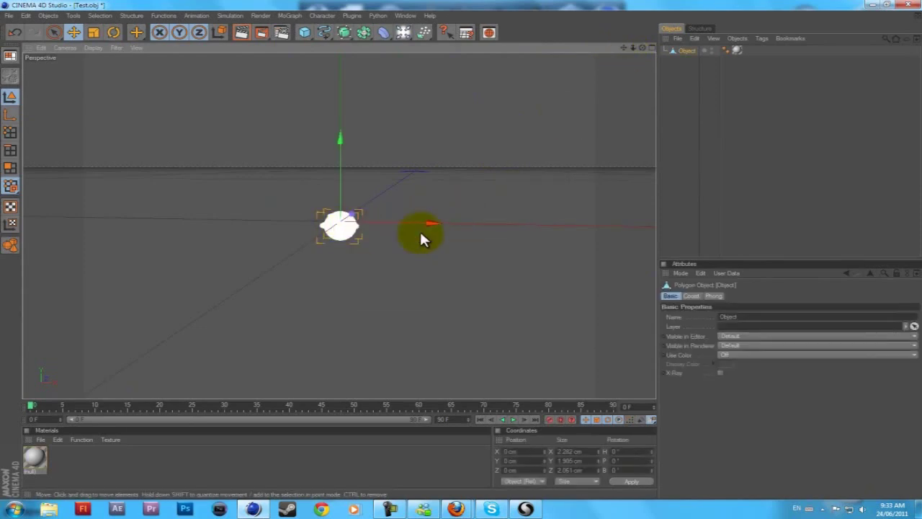
drag(508, 178, 446, 239)
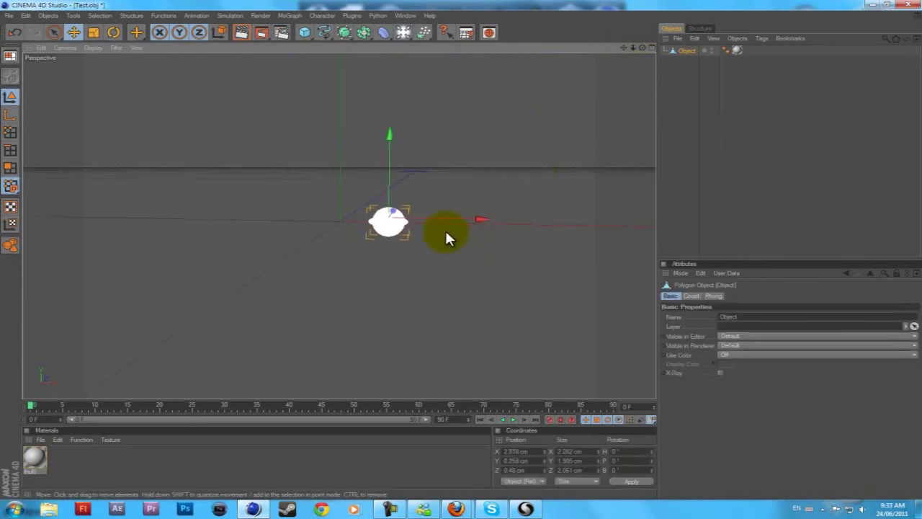
Step: Set the color of the imported object's material to pure red (R 255, G 0, B 0)
double_click(30, 461)
double_click(34, 459)
click(287, 103)
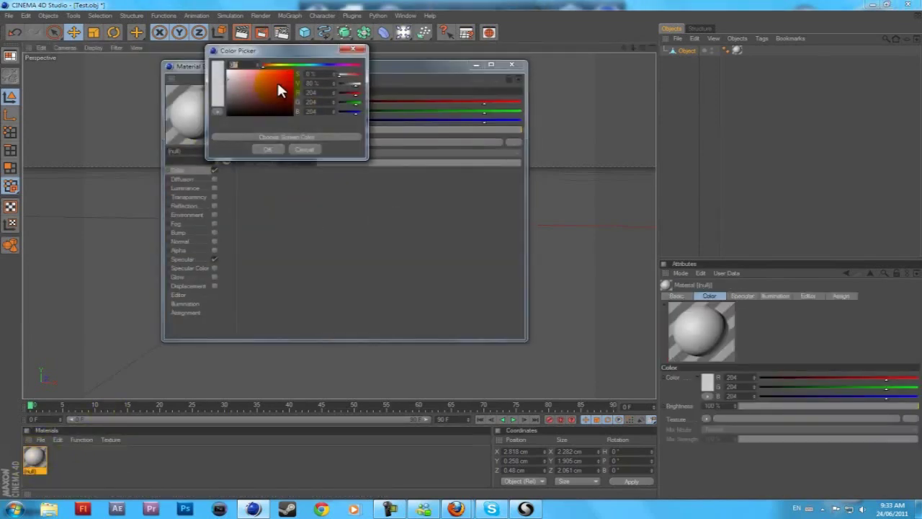
click(291, 70)
click(270, 149)
click(518, 65)
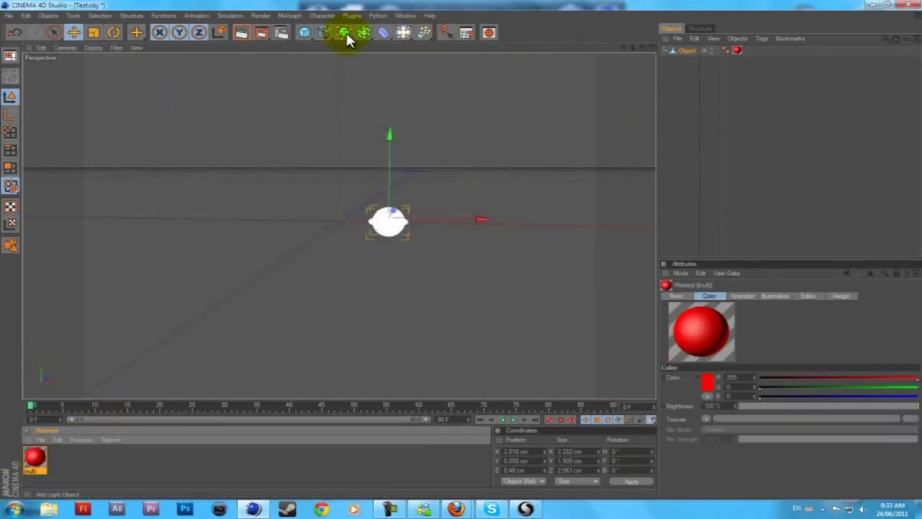
Step: Deselect the object, render the perspective view as a preview, and return to the editor view
click(463, 178)
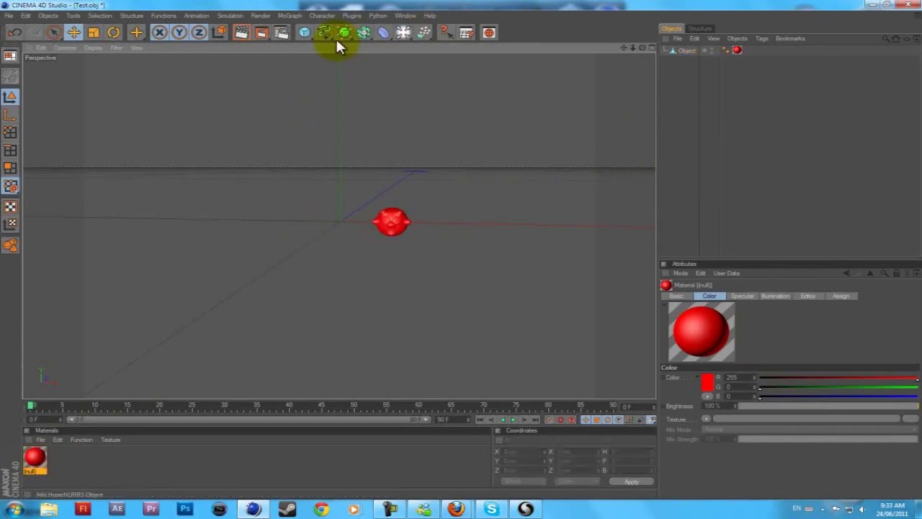
click(242, 31)
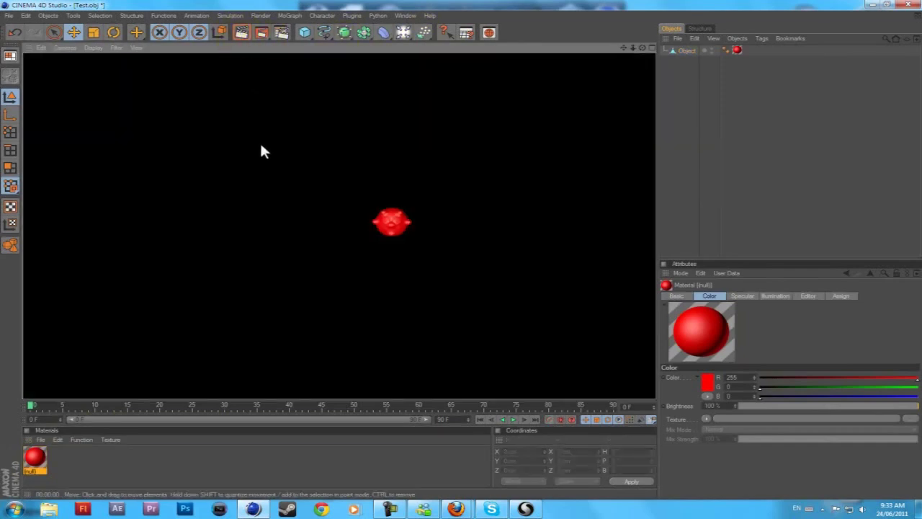
click(273, 163)
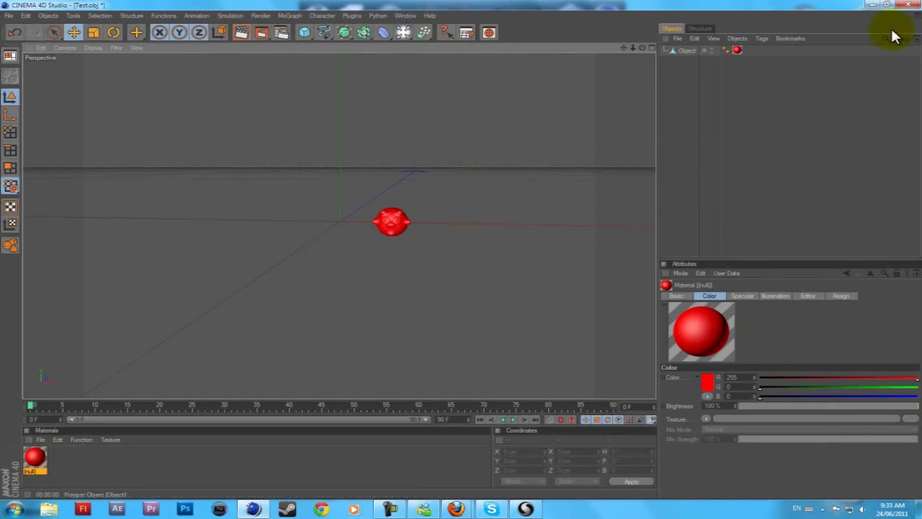
Step: Select the imported object once more, leave Cinema 4D, and switch back to Sculptris
click(692, 53)
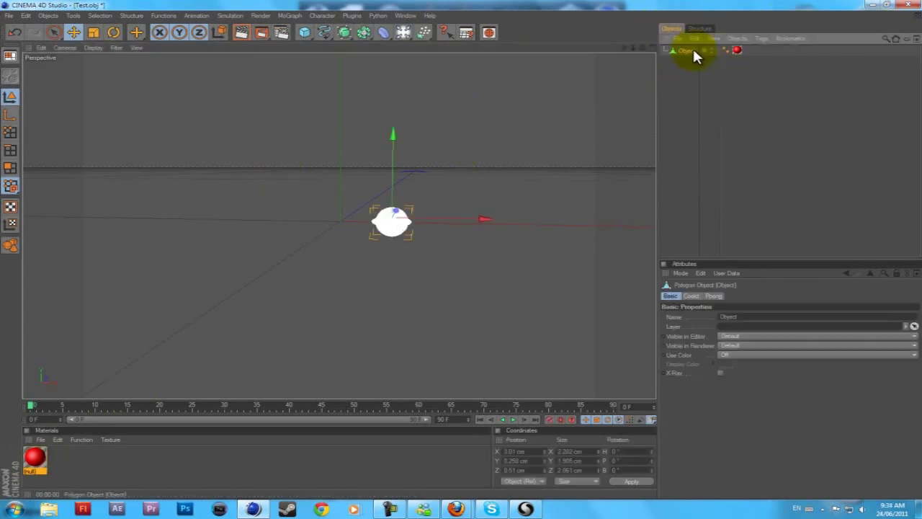
click(897, 6)
click(467, 290)
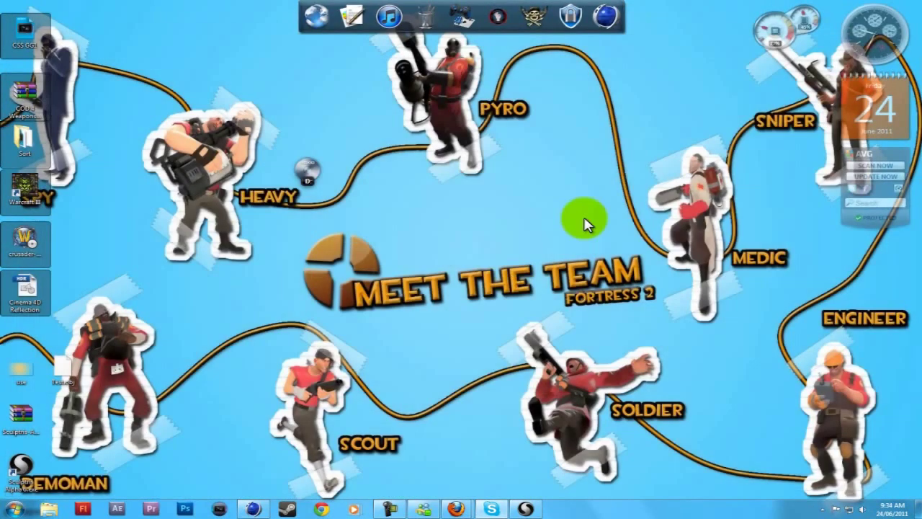
click(528, 509)
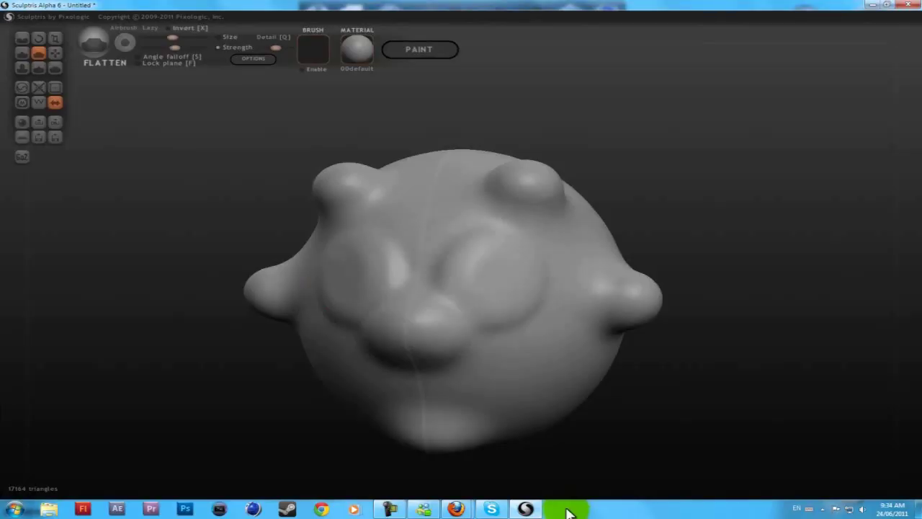
mouse_move(830, 147)
mouse_down()
mouse_move(760, 165)
mouse_move(510, 140)
mouse_move(692, 191)
mouse_move(747, 132)
mouse_move(593, 148)
mouse_move(779, 186)
mouse_up()
mouse_move(374, 149)
mouse_down()
mouse_move(320, 117)
mouse_move(382, 86)
mouse_move(430, 144)
mouse_move(212, 108)
mouse_move(406, 148)
mouse_move(397, 151)
mouse_move(461, 149)
mouse_move(319, 108)
mouse_move(375, 111)
mouse_up()
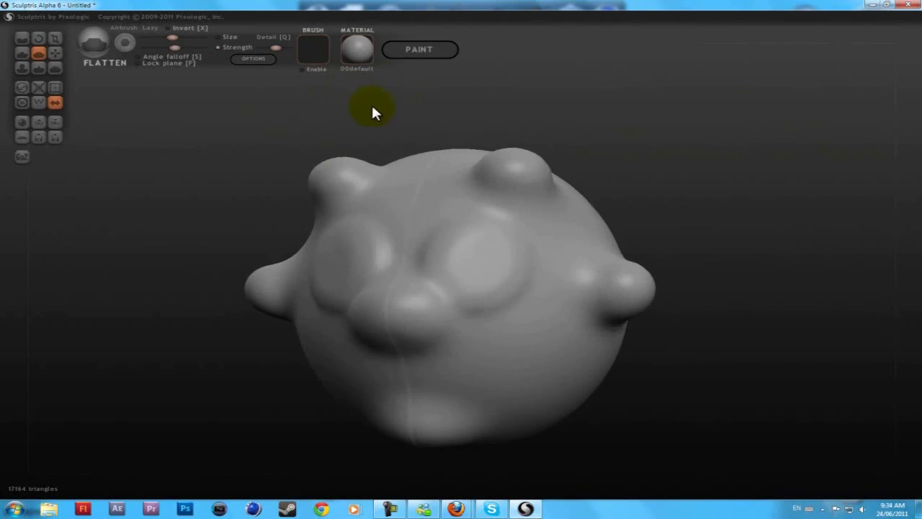
click(398, 512)
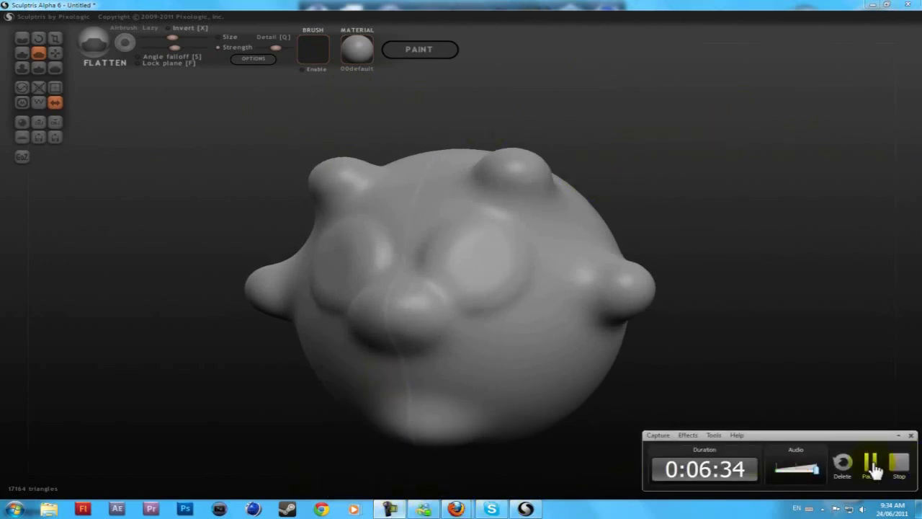